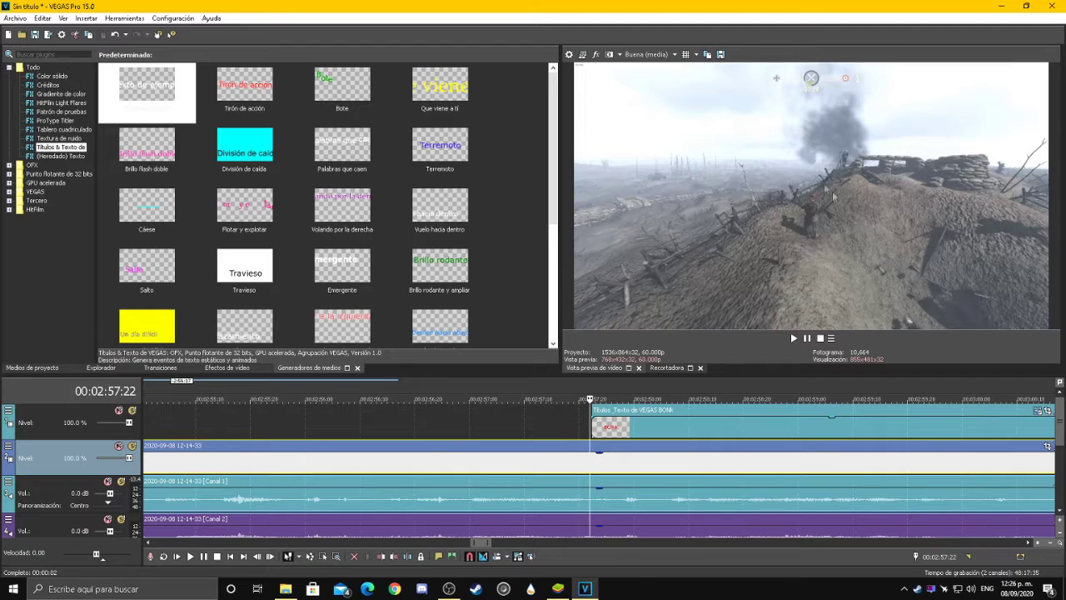
# Insert the chicamala 1 clip from the desktop GIFS folder on a new top track, starting with the BONk title
pyautogui.press('Right')
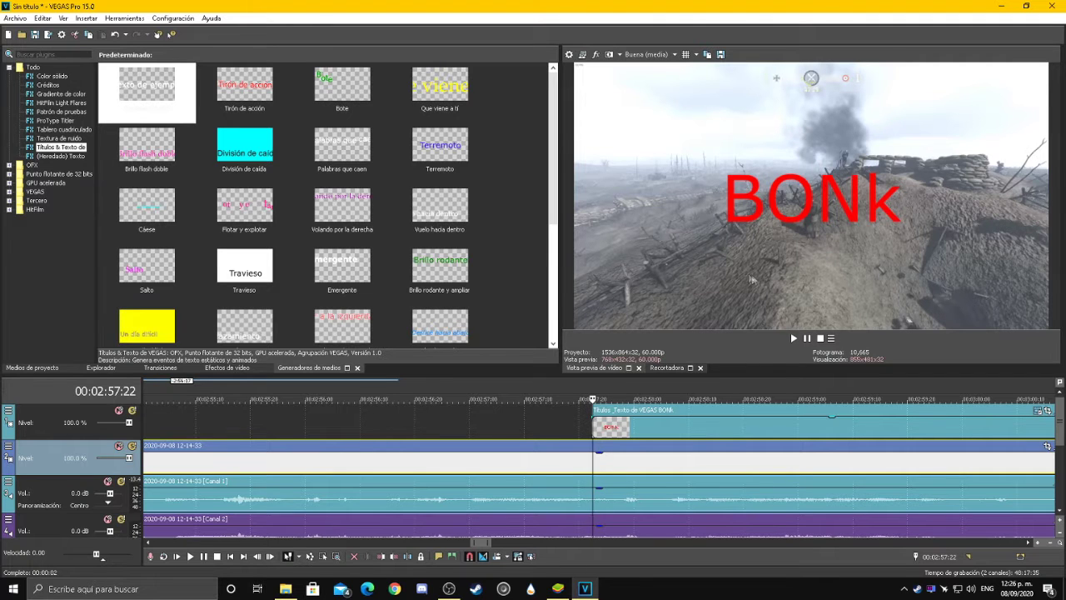
pyautogui.press('Left')
pyautogui.click(991, 8)
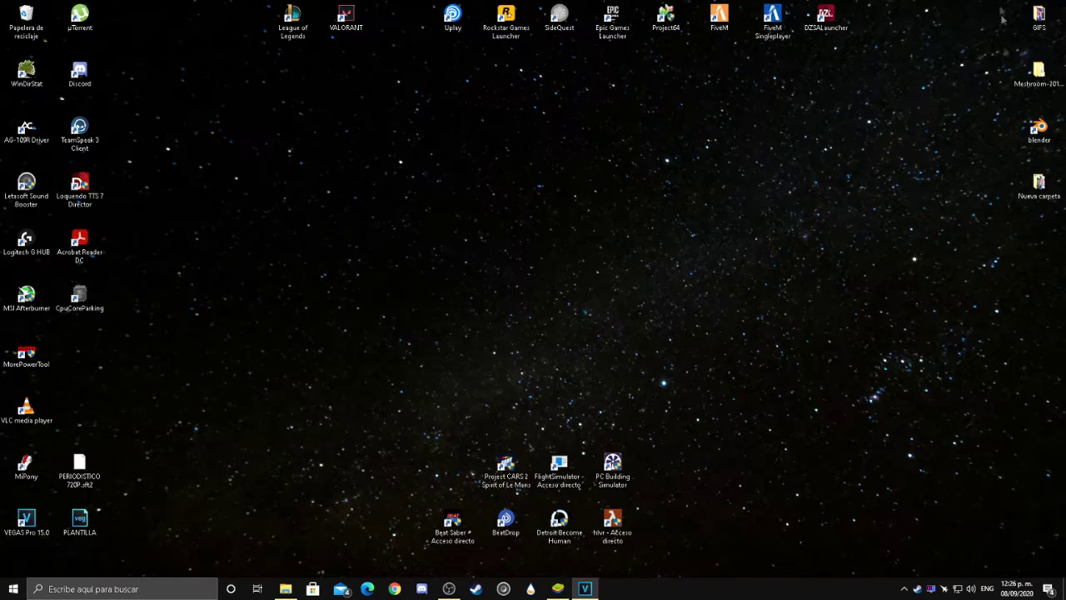
pyautogui.doubleClick(1039, 15)
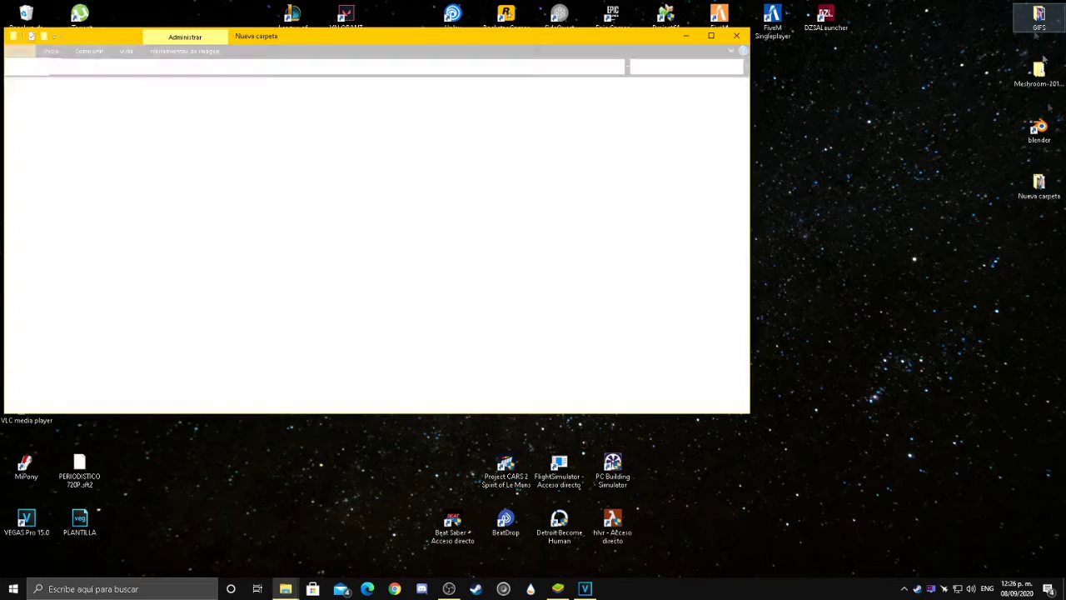
pyautogui.click(585, 588)
pyautogui.moveTo(613, 433); pyautogui.dragTo(600, 408)
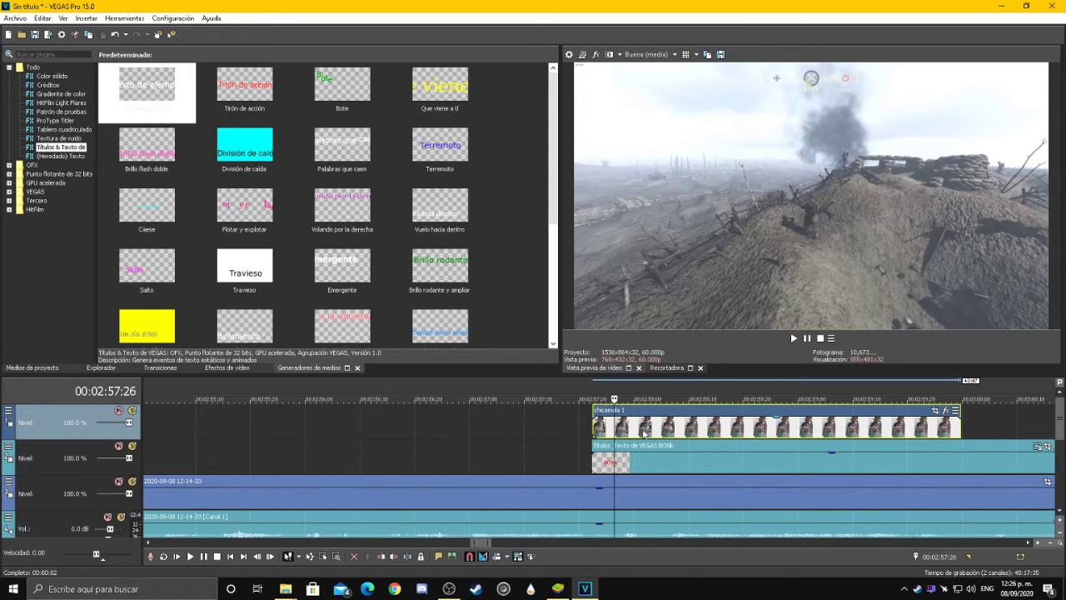
# Play back the inserted chicamala 1 clip and inspect how it covers the gameplay footage and the title
pyautogui.press('space')
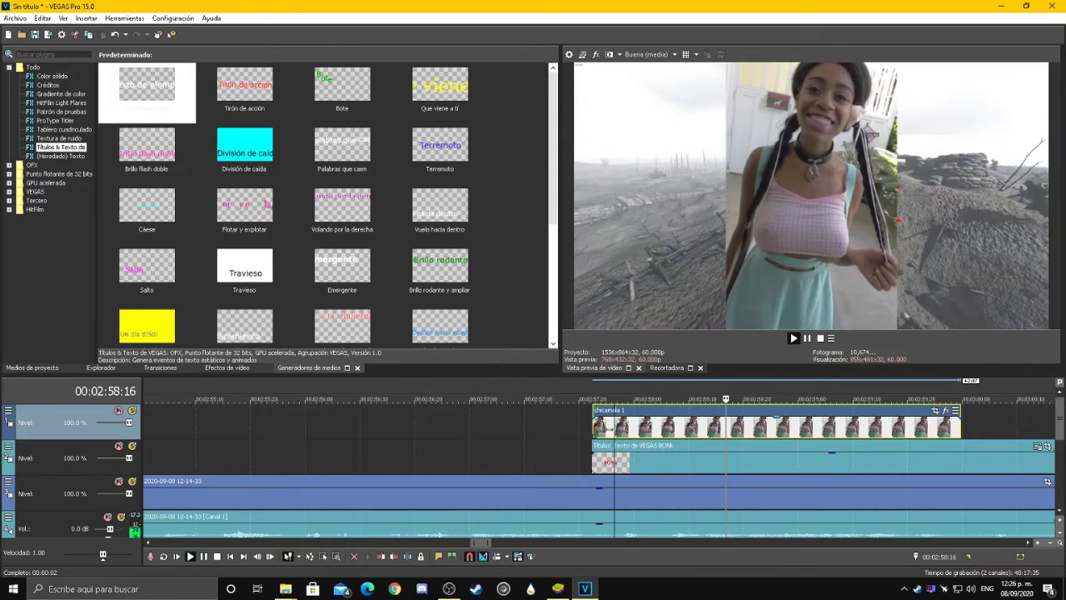
pyautogui.press('space')
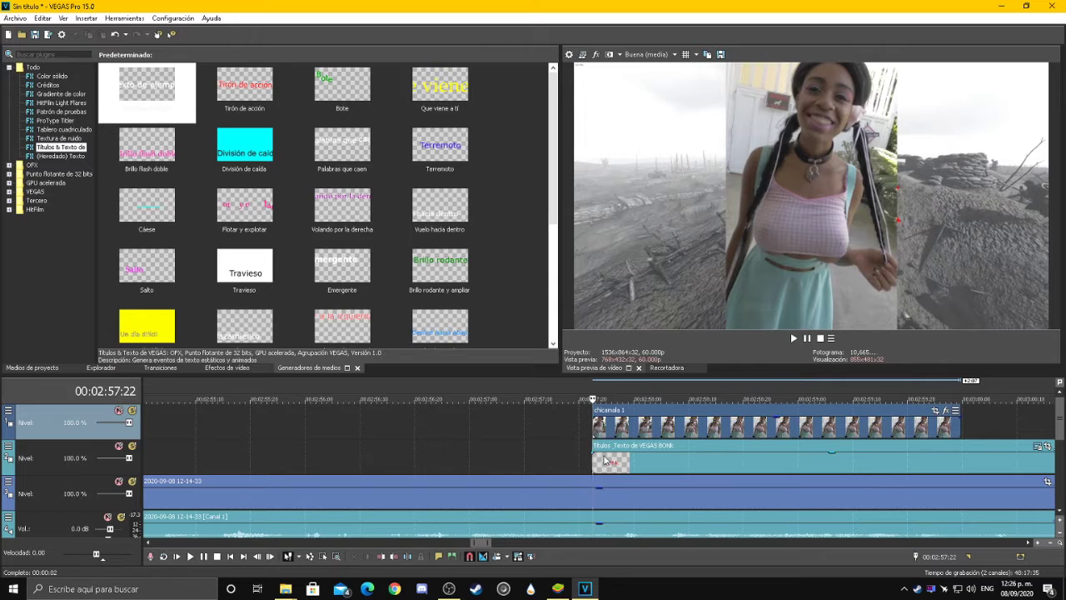
pyautogui.click(623, 428)
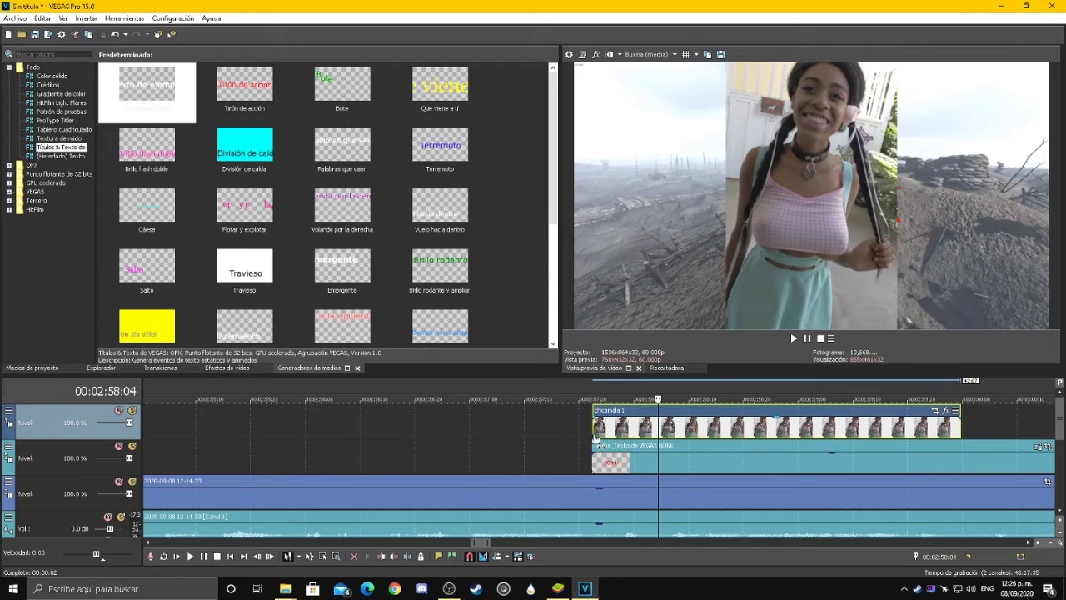
pyautogui.click(597, 456)
pyautogui.click(593, 457)
pyautogui.click(636, 425)
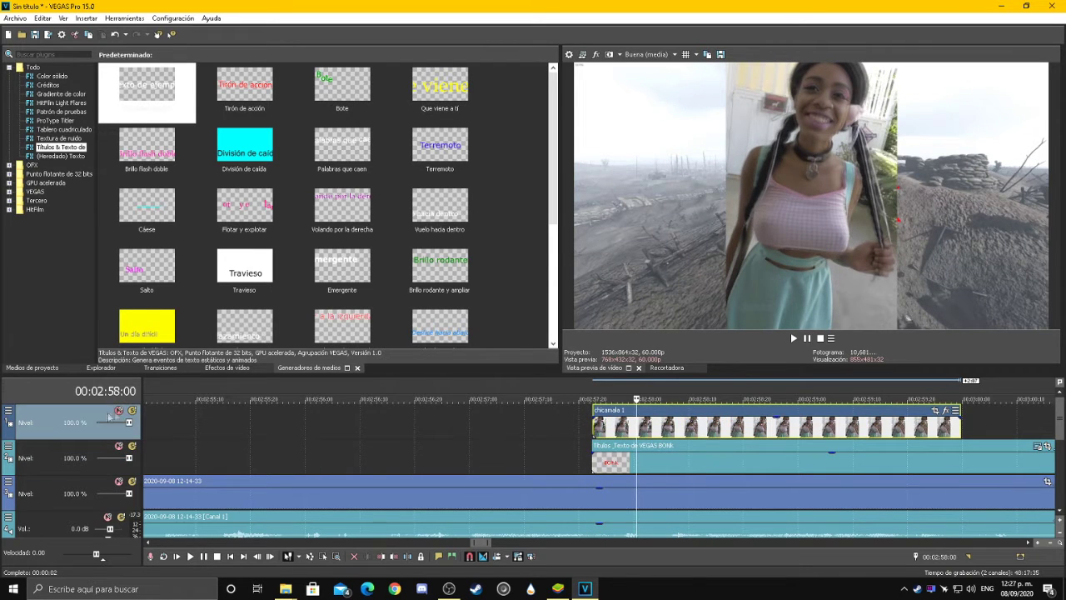
# Move the chicamala 1 track below the main gameplay video track
pyautogui.rightClick(625, 429)
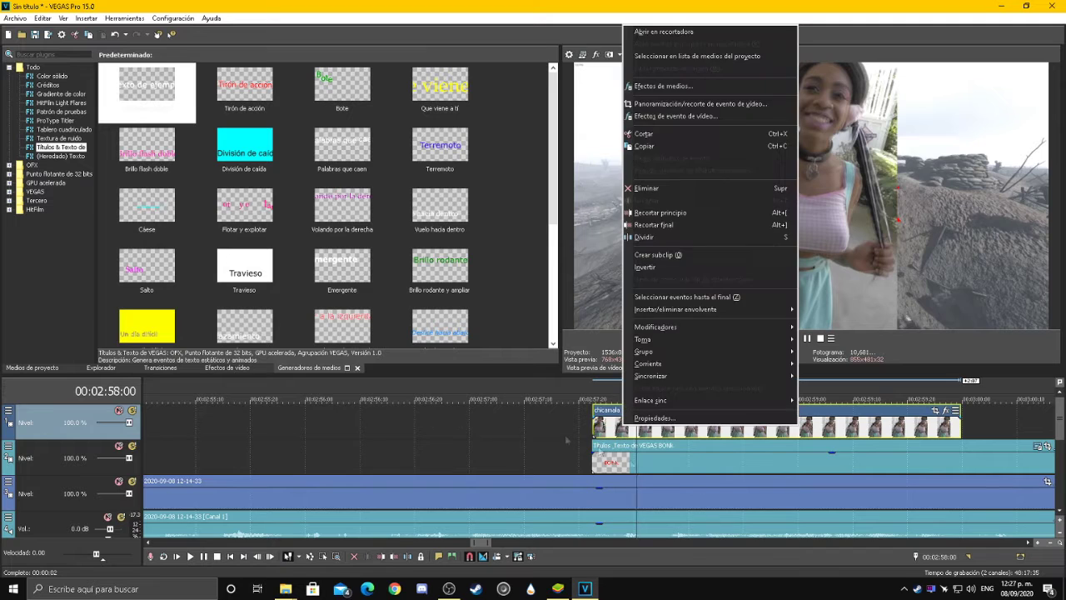
pyautogui.rightClick(54, 421)
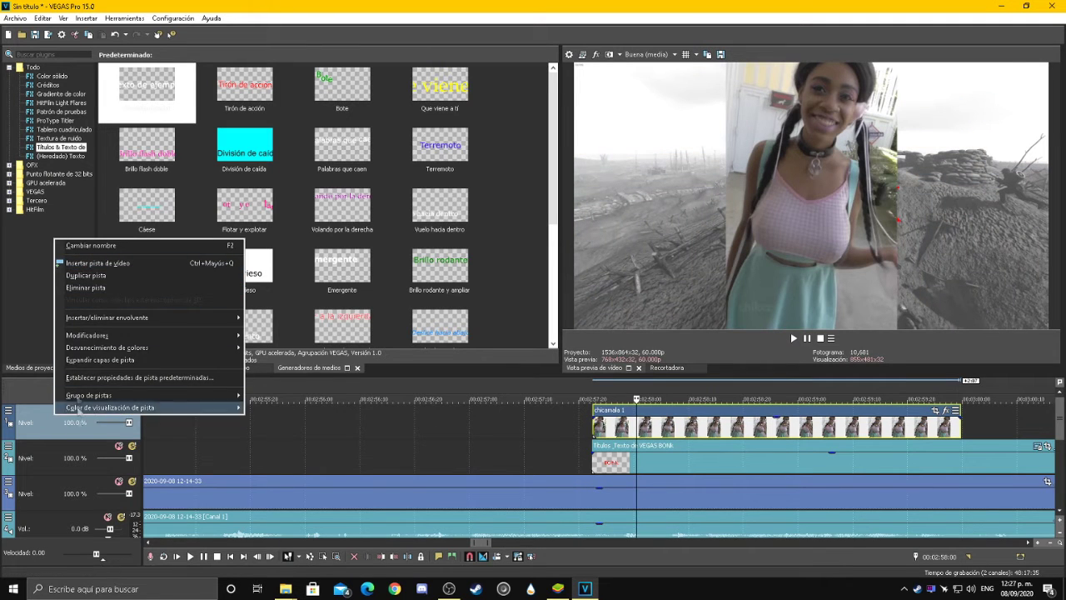
pyautogui.click(55, 427)
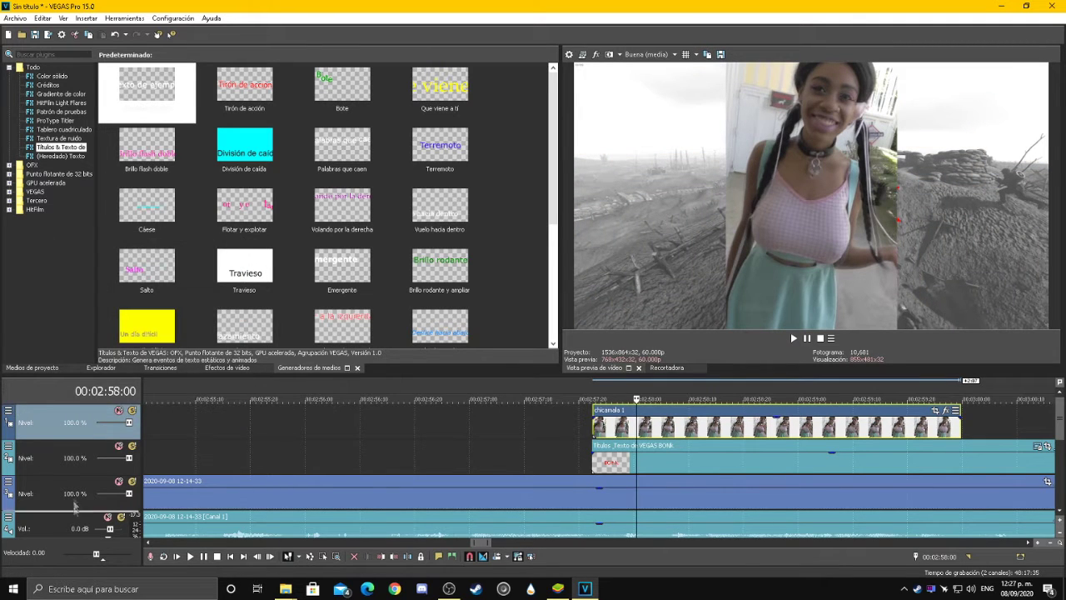
pyautogui.moveTo(80, 534); pyautogui.dragTo(77, 521)
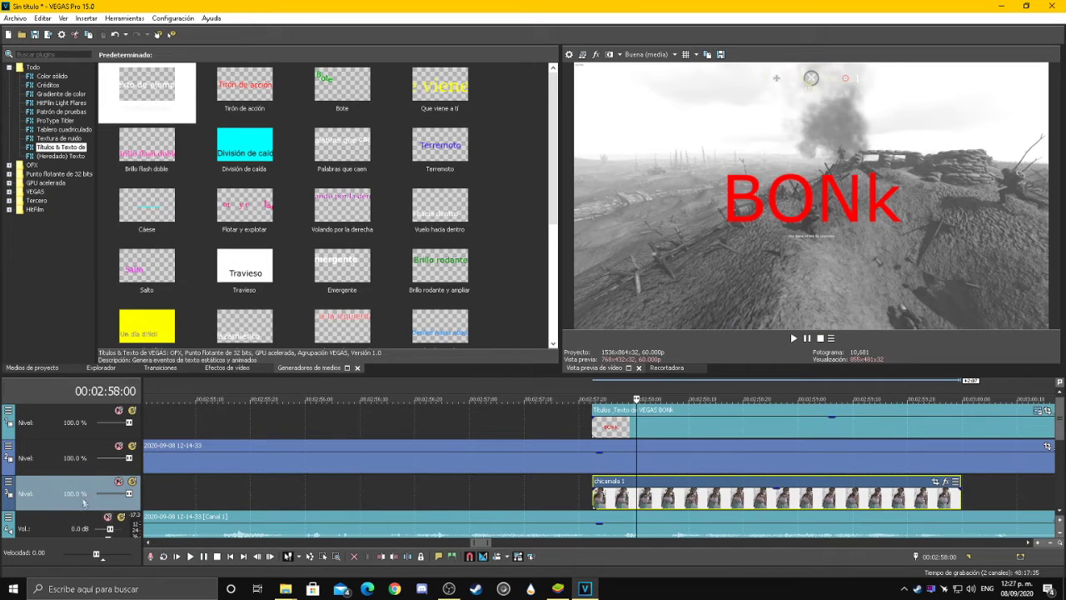
# Play the timeline around the start of the BONk title to check the new track order
pyautogui.click(62, 469)
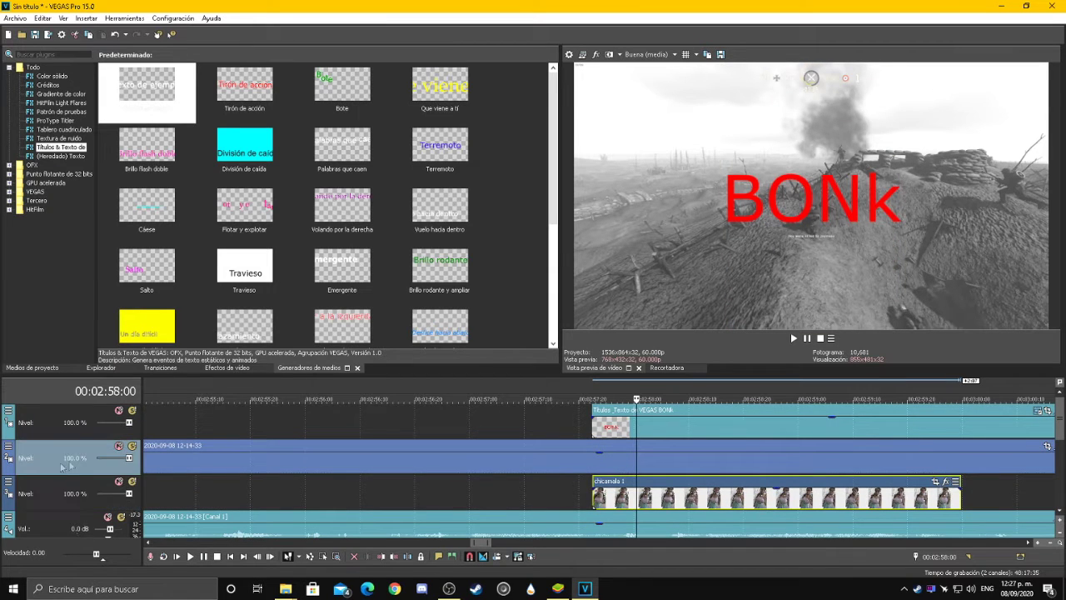
pyautogui.click(78, 416)
pyautogui.click(593, 425)
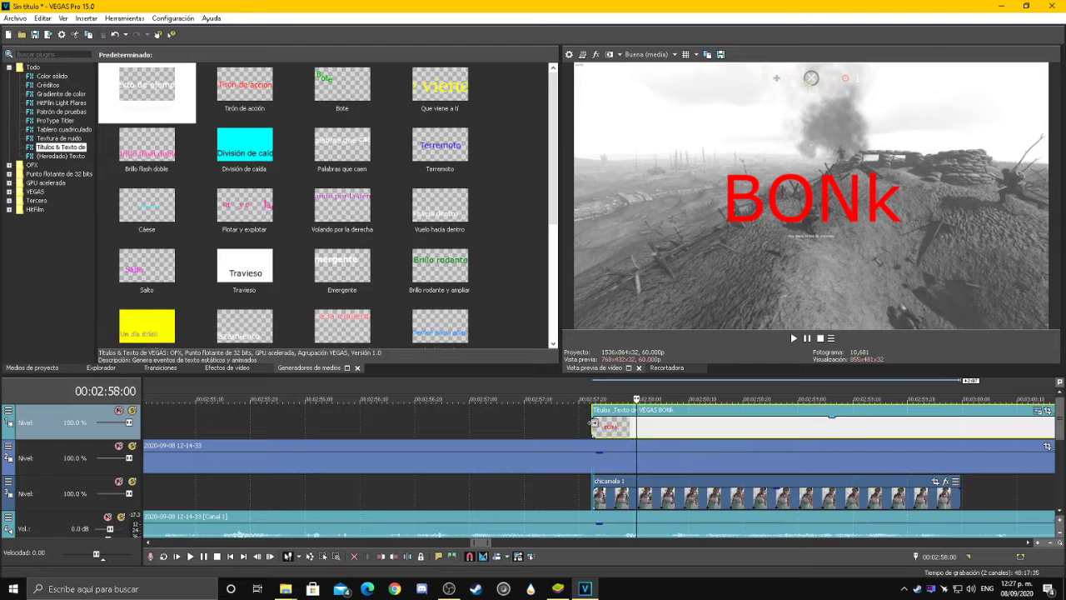
pyautogui.click(566, 462)
pyautogui.press('space')
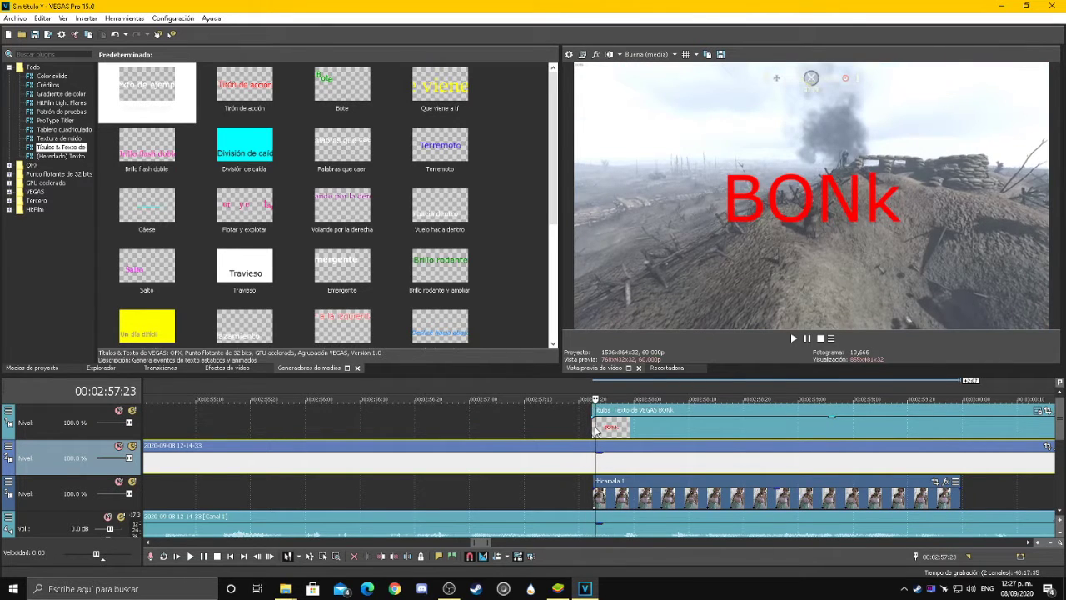
pyautogui.click(593, 427)
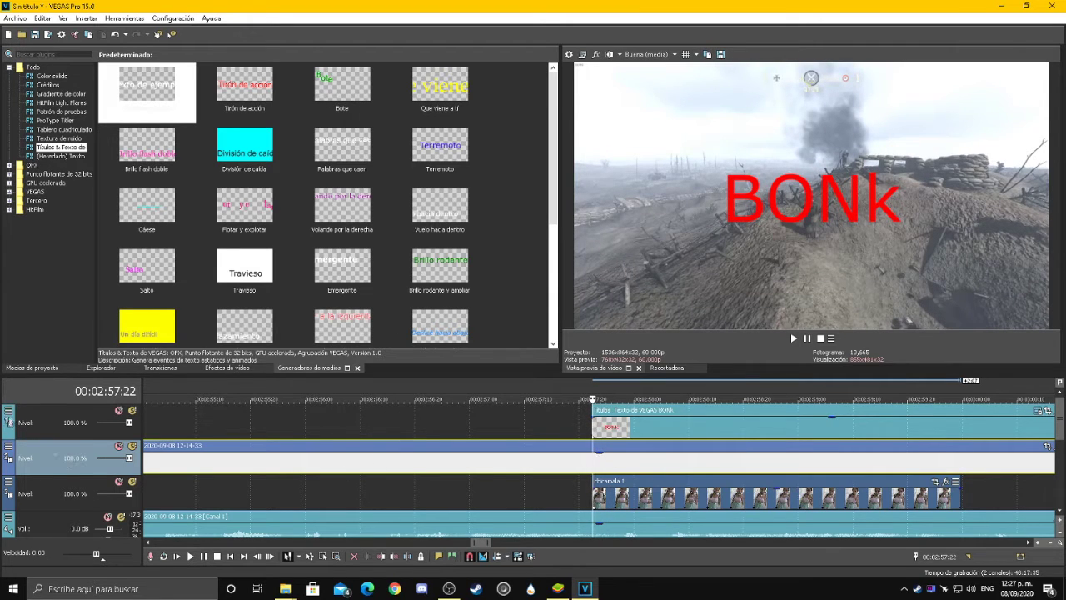
# Open the track motion settings of the BONk title track and place the window clear of the video preview
pyautogui.click(8, 410)
pyautogui.click(74, 437)
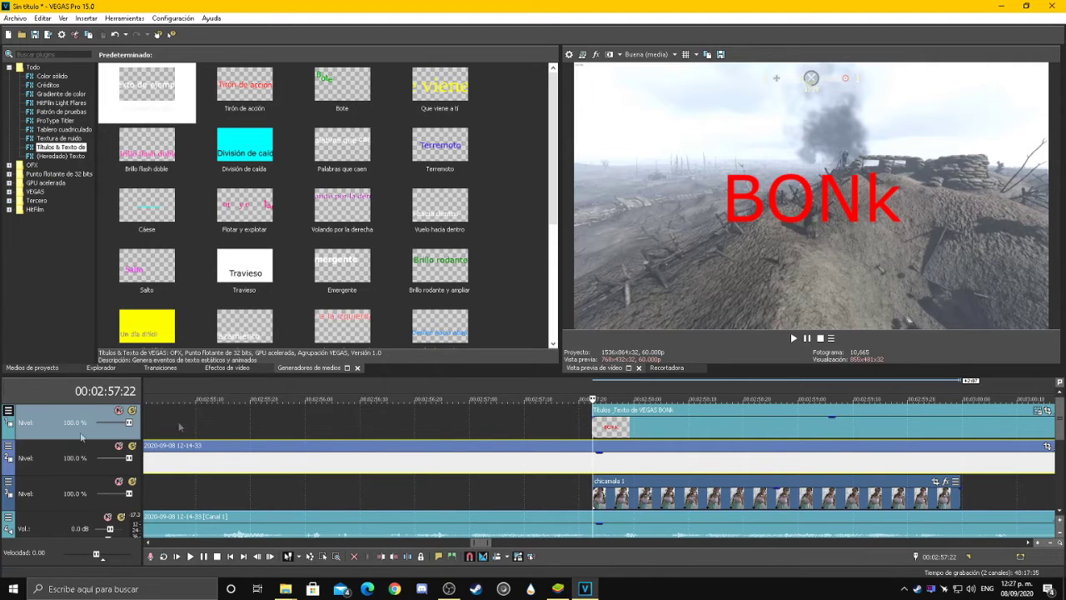
pyautogui.click(119, 410)
pyautogui.moveTo(644, 188); pyautogui.dragTo(579, 186)
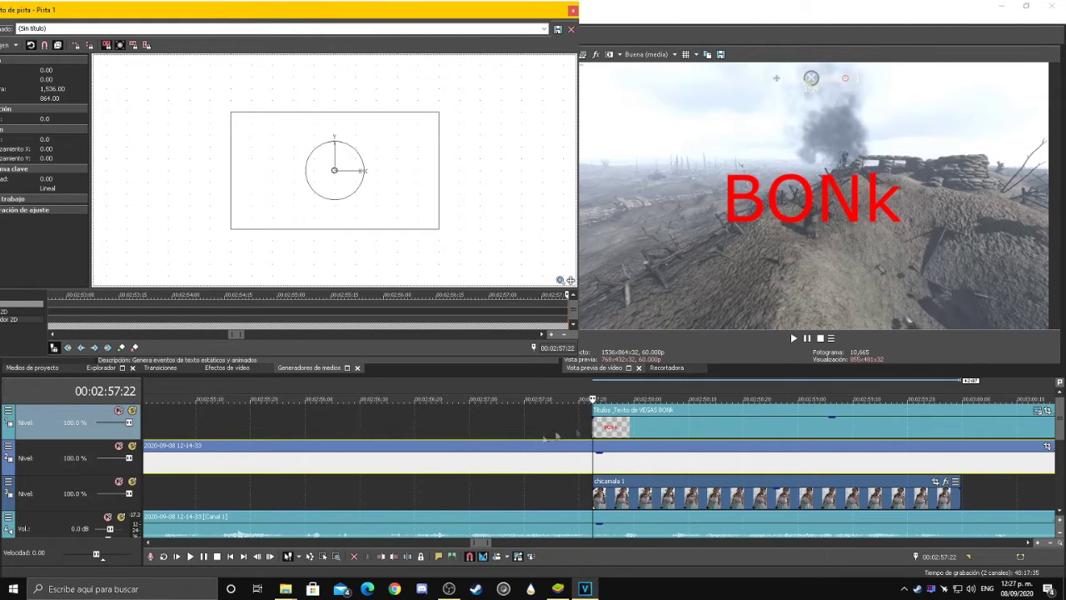
# Step frame by frame around the BONk title's start to examine where it appears relative to the gameplay transition
pyautogui.click(594, 427)
pyautogui.press('Right')
pyautogui.press('Right')
pyautogui.press('Right')
pyautogui.press('Left')
pyautogui.press('Right')
pyautogui.press('Left')
pyautogui.press('Left')
pyautogui.press('Left')
pyautogui.press('Right')
pyautogui.press('Right')
pyautogui.press('Right')
pyautogui.press('Right')
pyautogui.press('Right')
pyautogui.press('Right')
pyautogui.press('Right')
pyautogui.press('Right')
pyautogui.press('Right')
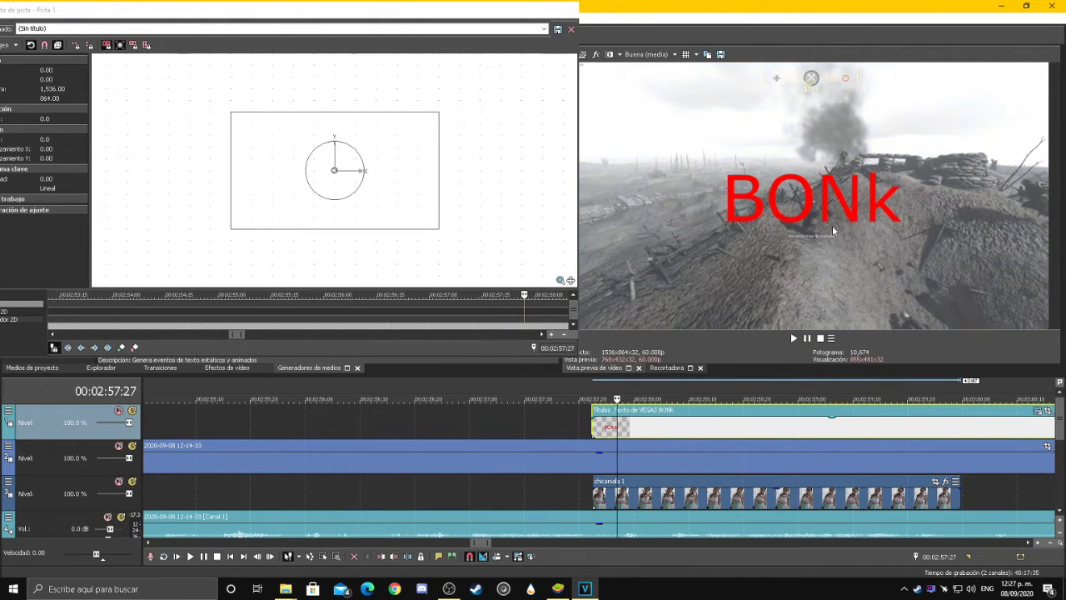
pyautogui.press('Left')
pyautogui.press('Left')
pyautogui.press('Left')
pyautogui.press('Left')
pyautogui.press('Left')
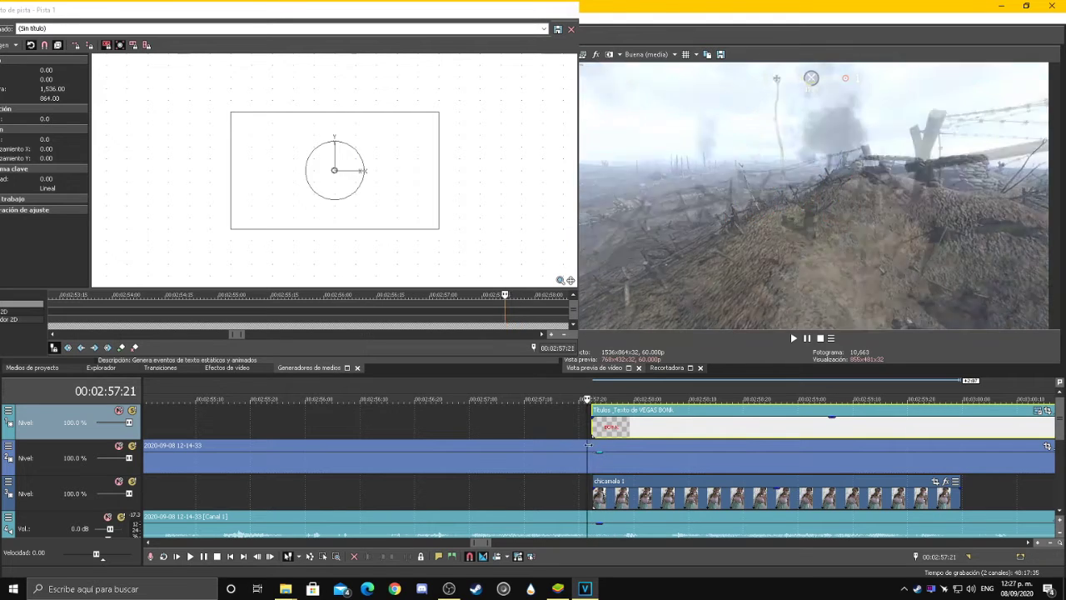
pyautogui.scroll(2, 623, 442)
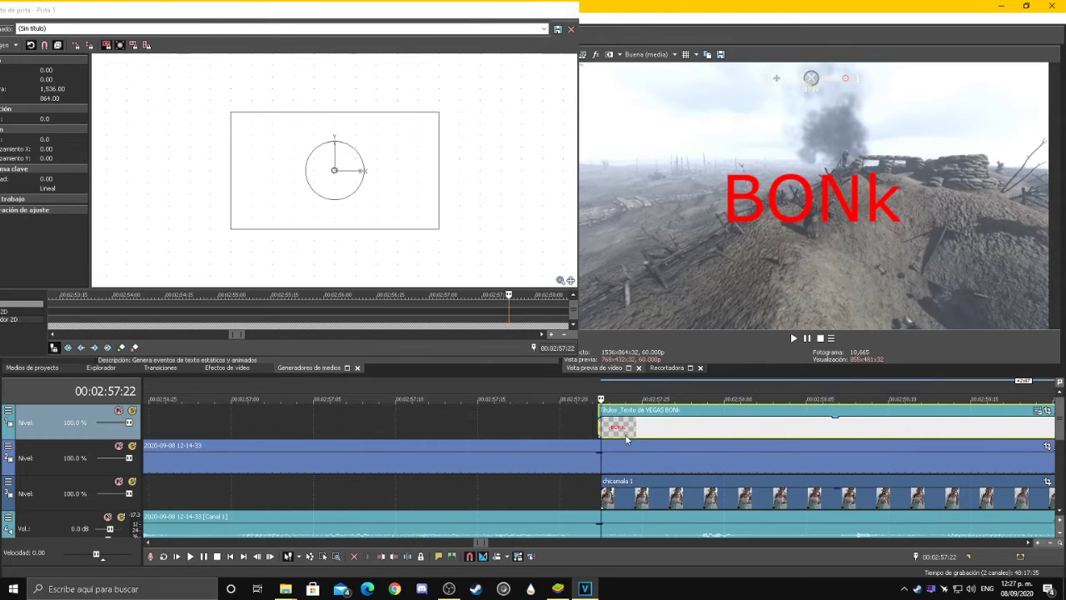
pyautogui.press('Left')
pyautogui.scroll(3, 608, 443)
pyautogui.press('Left')
pyautogui.press('Left')
pyautogui.press('Right')
pyautogui.press('Right')
pyautogui.scroll(-2, 600, 438)
pyautogui.scroll(-3, 599, 467)
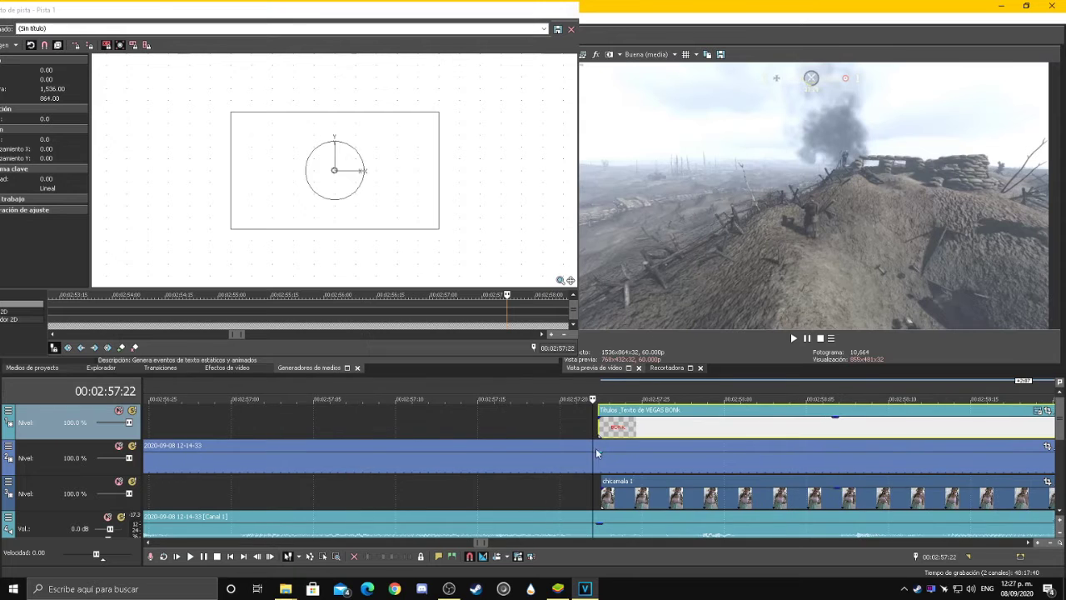
pyautogui.press('Left')
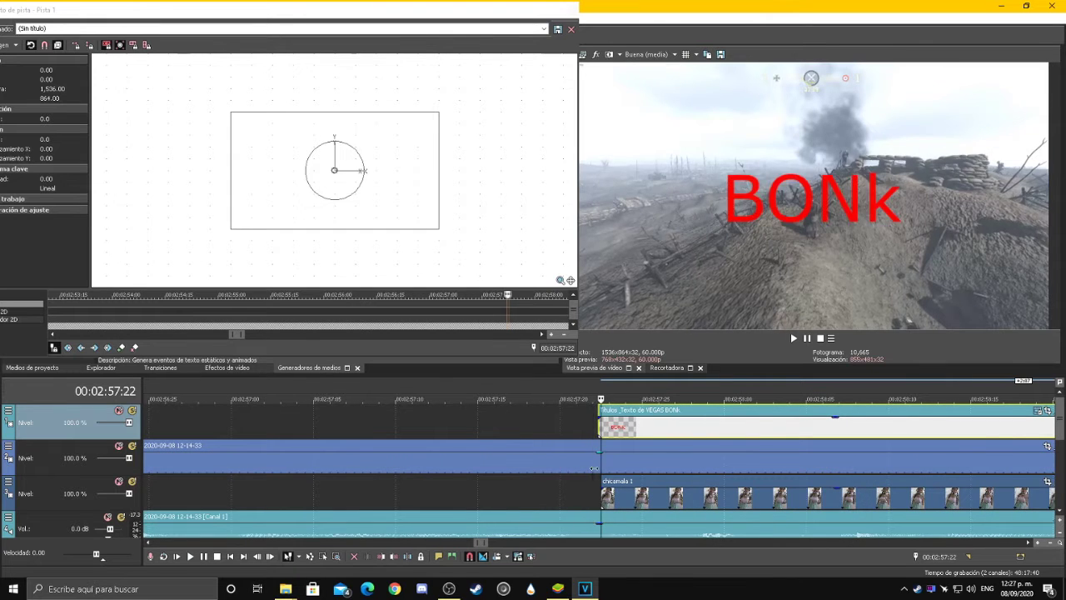
pyautogui.scroll(-5, 587, 454)
pyautogui.press('Right')
pyautogui.press('Left')
pyautogui.press('Right')
pyautogui.press('Left')
pyautogui.press('Right')
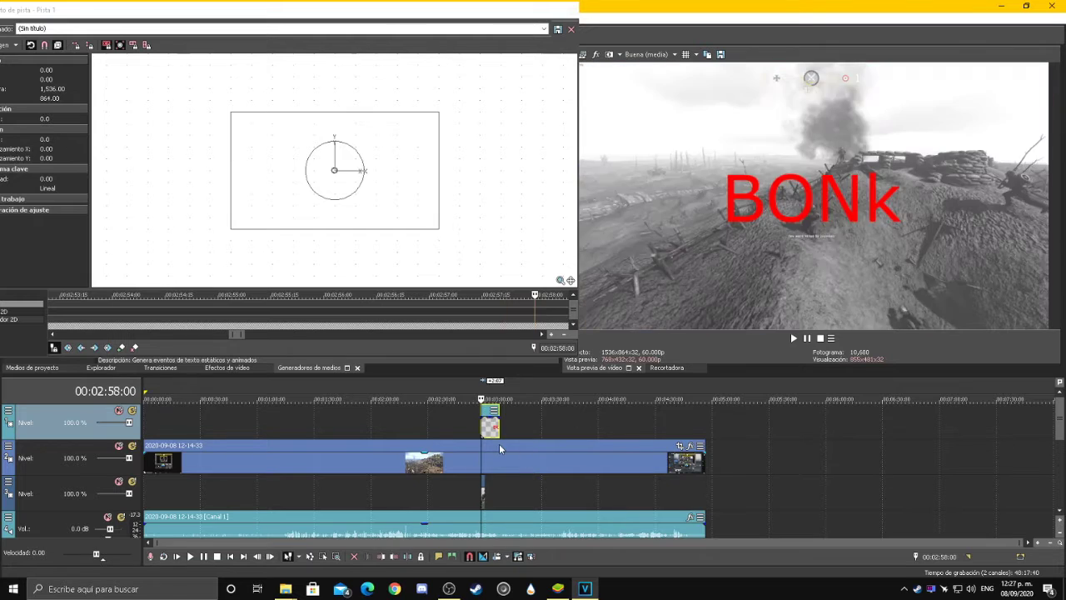
pyautogui.press('Left')
pyautogui.scroll(5, 482, 448)
pyautogui.press('Right')
pyautogui.press('Left')
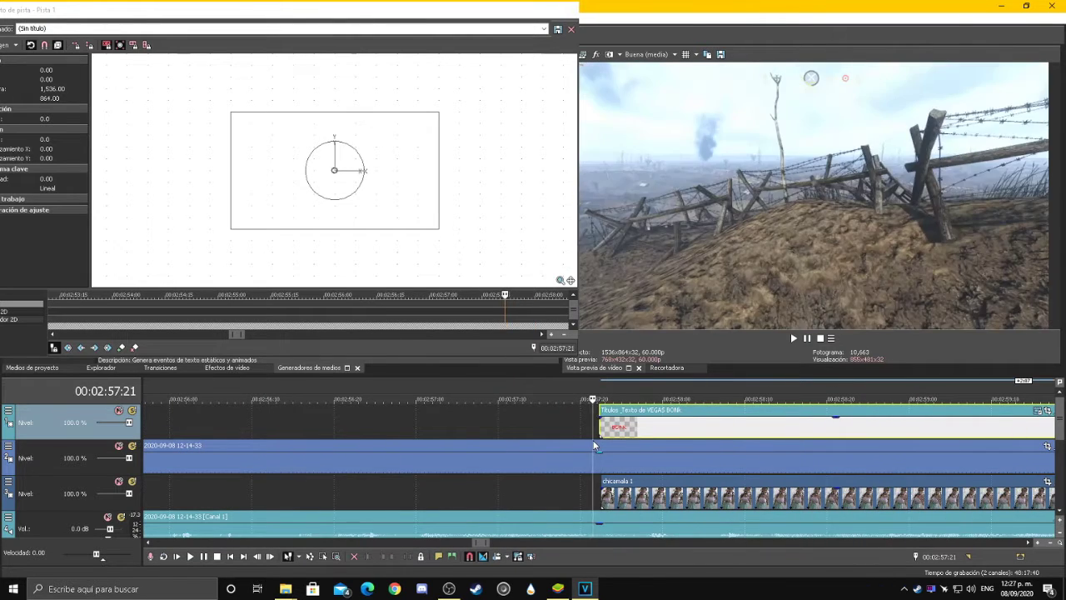
# Shift the BONk title slightly earlier so it starts at the 00:02:57:22 playhead frame
pyautogui.press('Right')
pyautogui.scroll(3, 592, 448)
pyautogui.press('Left')
pyautogui.press('Left')
pyautogui.press('Right')
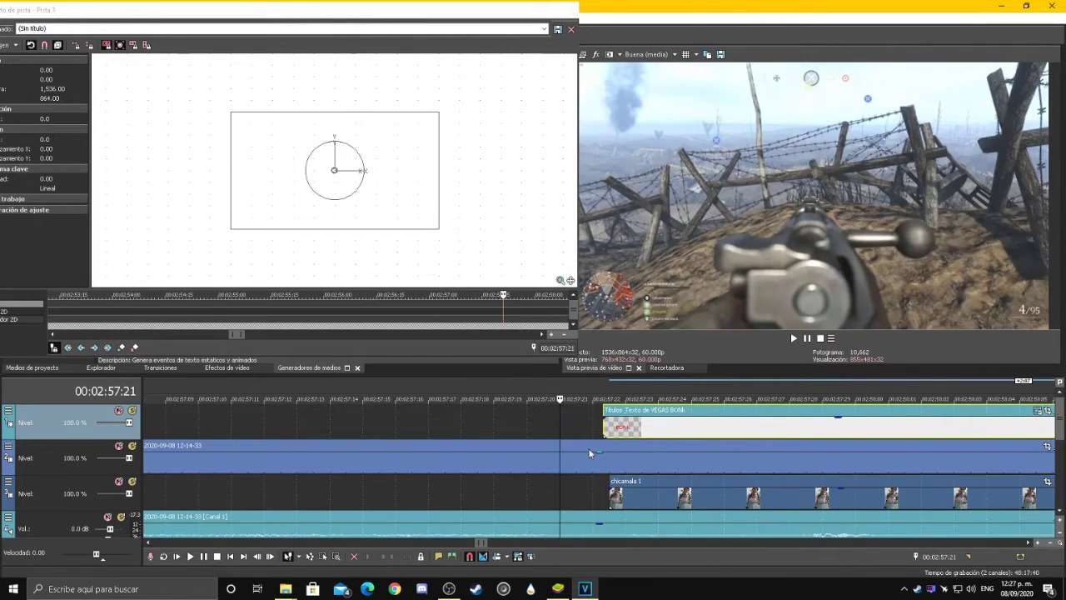
pyautogui.press('Right')
pyautogui.scroll(3, 590, 451)
pyautogui.press('Right')
pyautogui.press('Left')
pyautogui.scroll(-1, 590, 452)
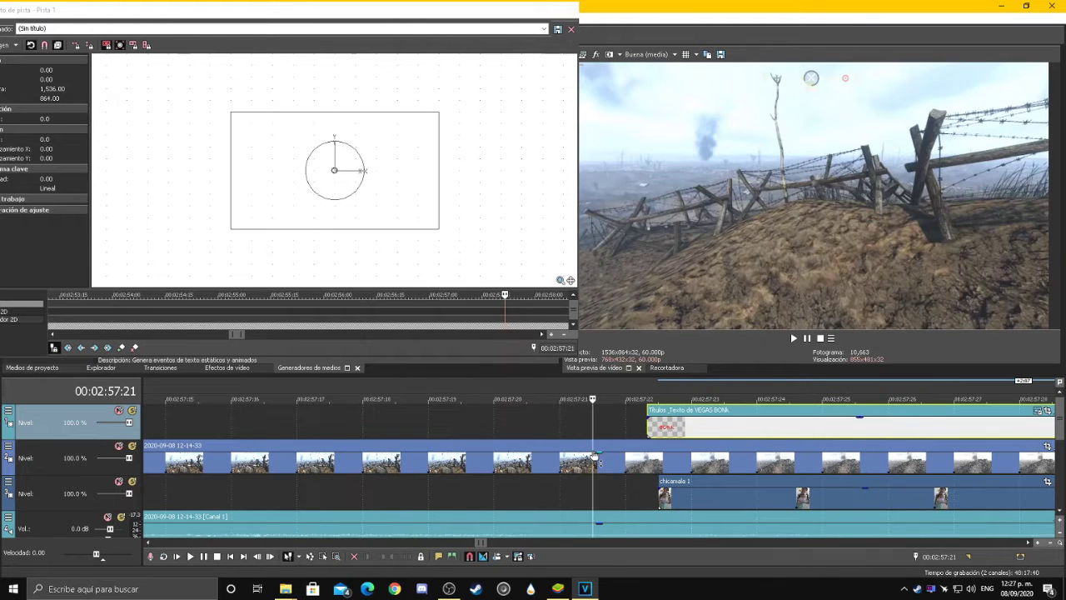
pyautogui.press('Right')
pyautogui.press('Right')
pyautogui.press('Right')
pyautogui.press('Left')
pyautogui.press('Left')
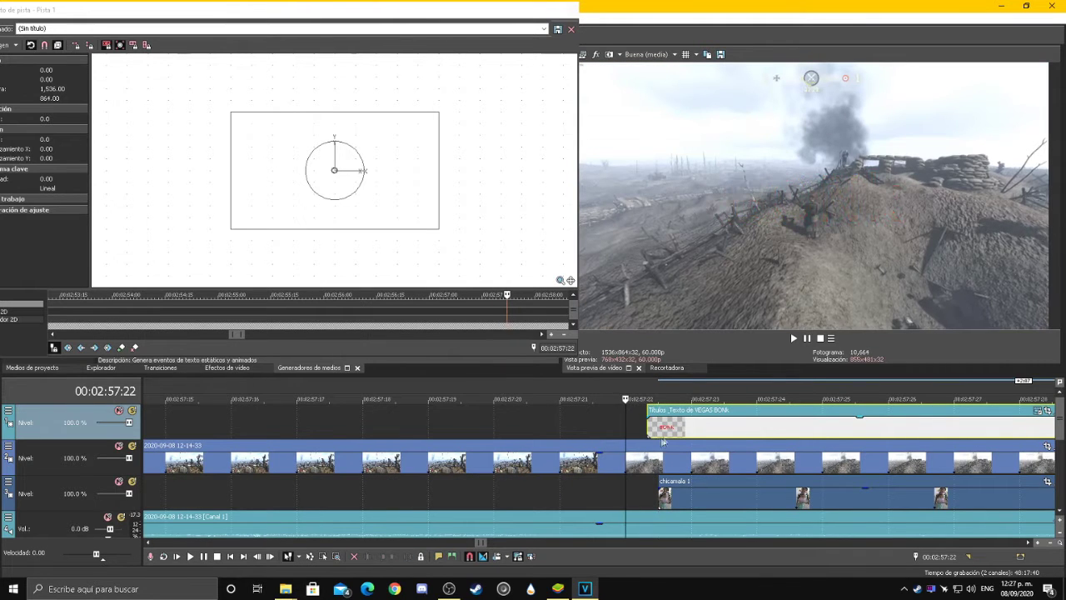
pyautogui.press('Left')
pyautogui.press('Right')
pyautogui.moveTo(680, 434); pyautogui.dragTo(675, 434)
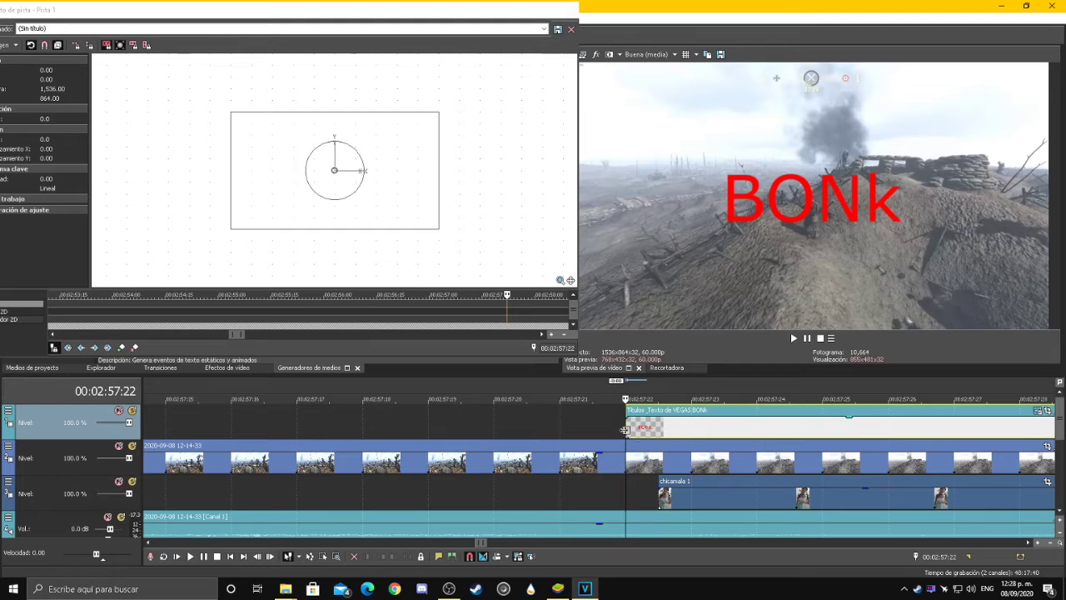
# Shrink the title track's motion frame to about 310 × 174 and move it to about X -78, Y 37
pyautogui.moveTo(379, 212)
pyautogui.mouseDown()
pyautogui.moveTo(338, 214)
pyautogui.moveTo(372, 216)
pyautogui.moveTo(351, 209)
pyautogui.moveTo(380, 200)
pyautogui.moveTo(371, 208)
pyautogui.mouseUp()
pyautogui.moveTo(427, 227); pyautogui.dragTo(366, 170)
pyautogui.scroll(5, 367, 200)
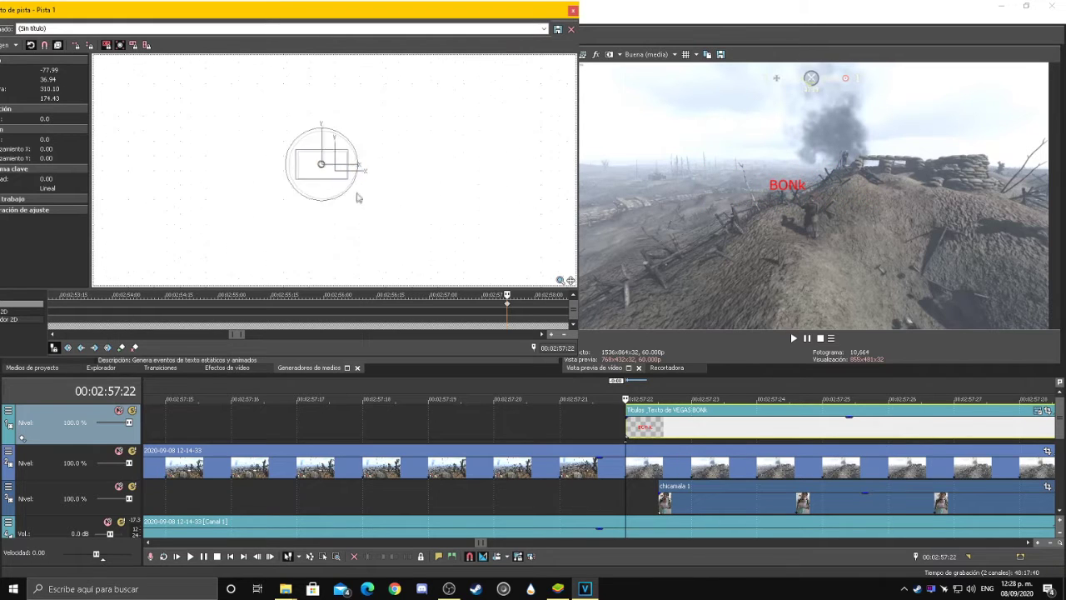
pyautogui.scroll(-2, 367, 195)
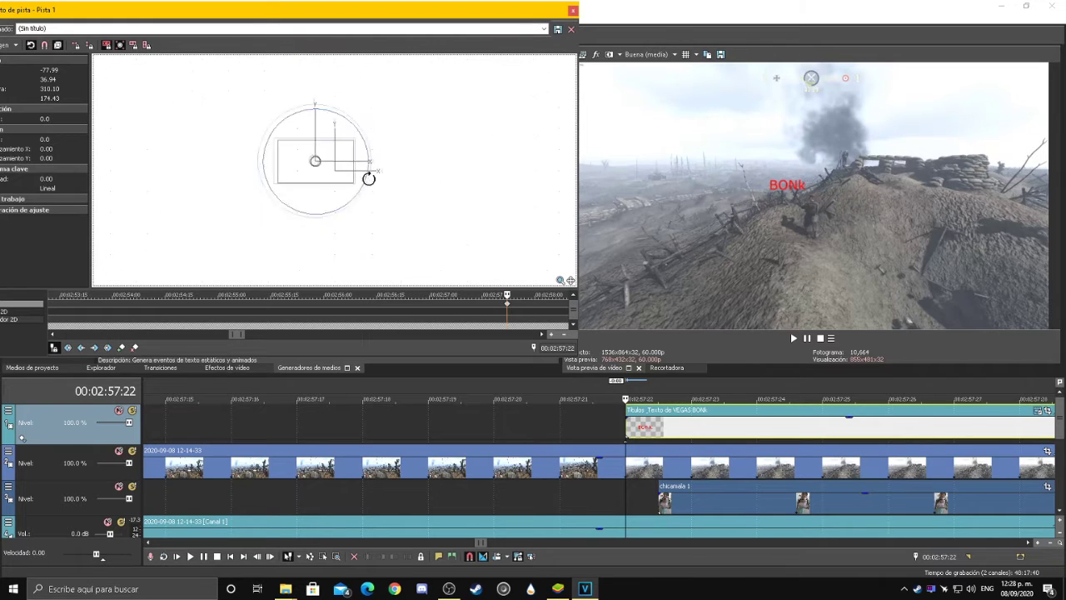
# Enlarge the title track's motion frame to about 356 × 200
pyautogui.scroll(3, 358, 180)
pyautogui.scroll(-2, 351, 182)
pyautogui.scroll(1, 358, 185)
pyautogui.moveTo(364, 193)
pyautogui.mouseDown()
pyautogui.moveTo(408, 219)
pyautogui.moveTo(374, 196)
pyautogui.mouseUp()
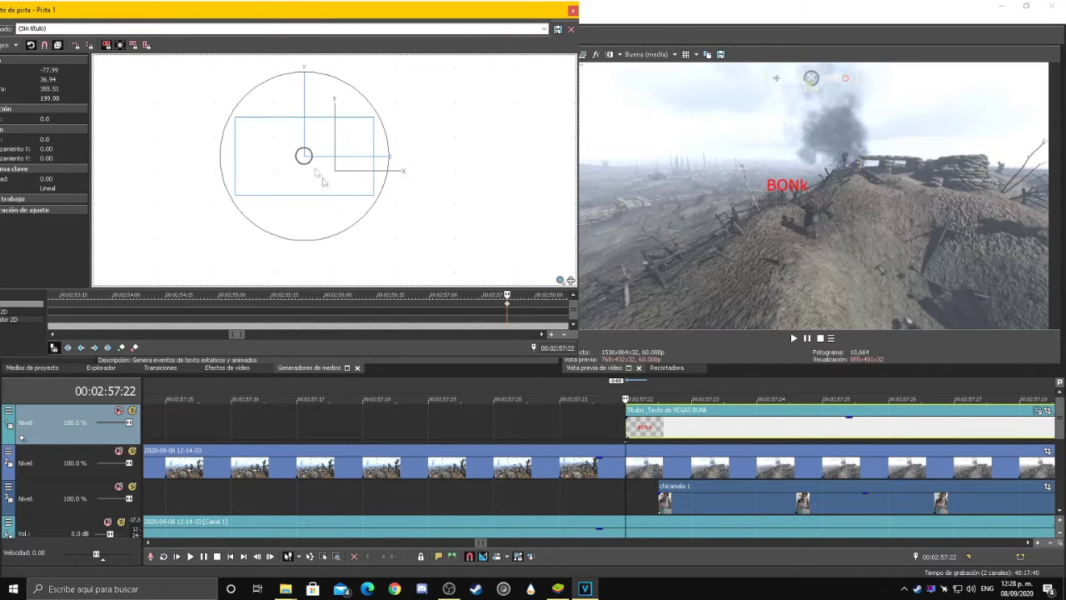
# Reposition the title frame to about X -67, Y 21 with 0.1 rotation, and resize it to about 351 × 197
pyautogui.moveTo(331, 124); pyautogui.dragTo(367, 99)
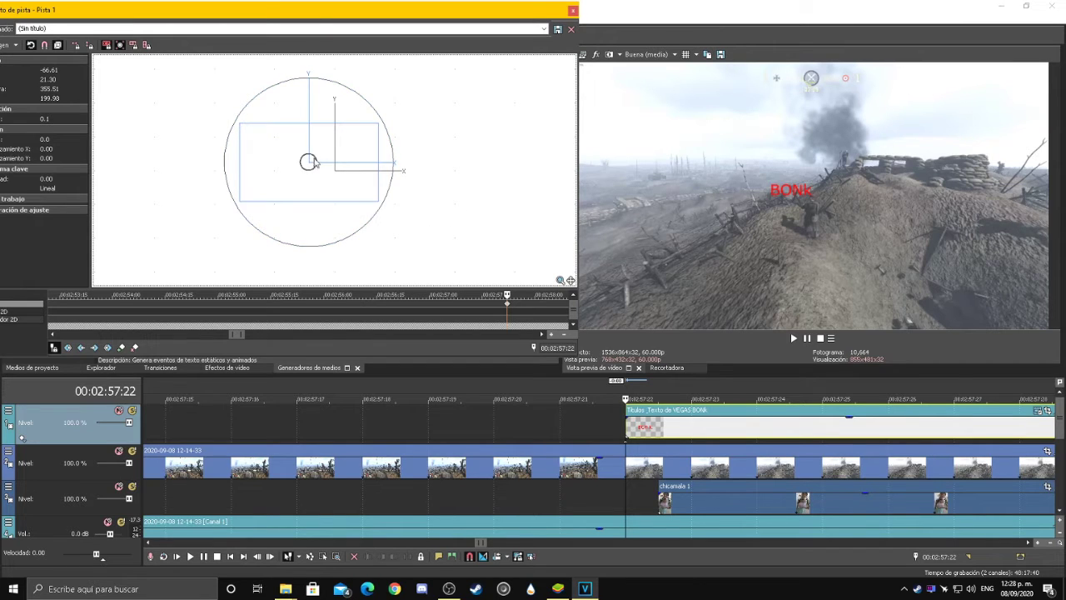
pyautogui.scroll(3, 379, 119)
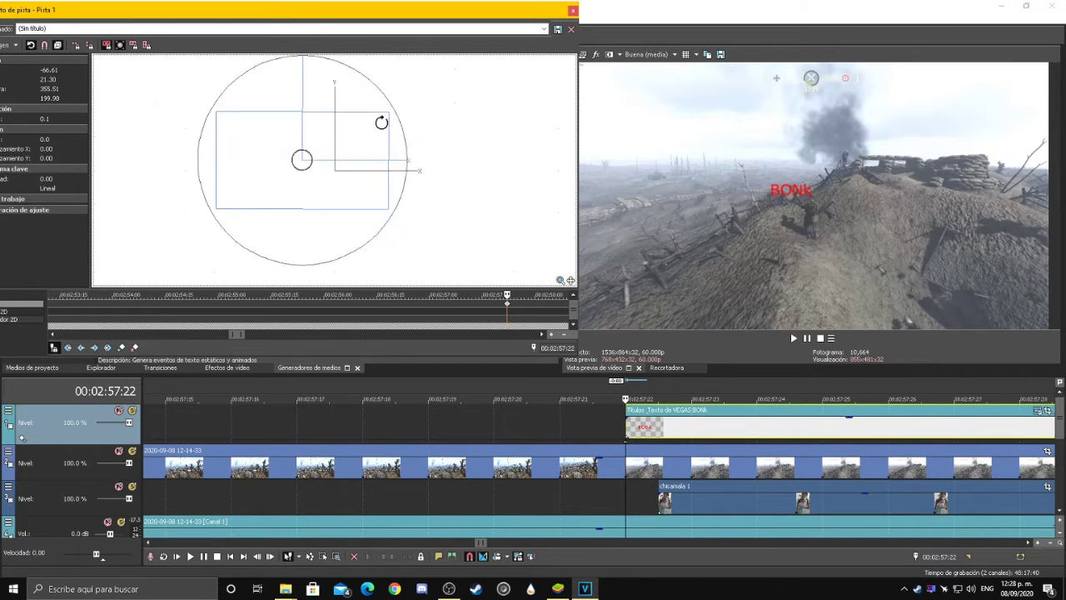
pyautogui.moveTo(397, 105)
pyautogui.mouseDown()
pyautogui.moveTo(409, 95)
pyautogui.moveTo(398, 107)
pyautogui.mouseUp()
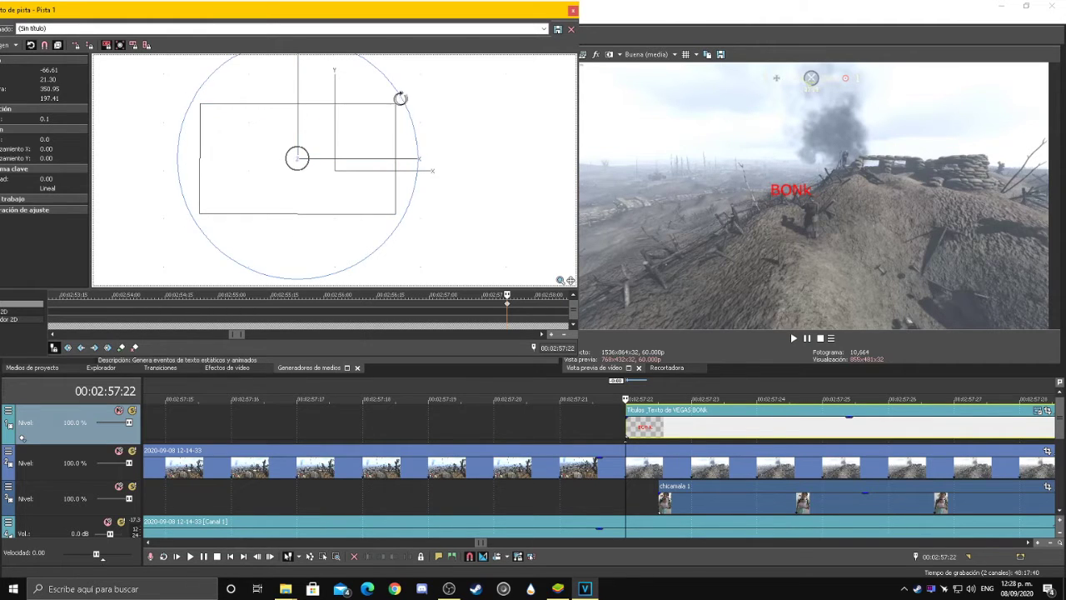
# Shrink the title track's motion frame to about 248 × 140 and check it across the adjacent video frames
pyautogui.moveTo(401, 105); pyautogui.dragTo(368, 125)
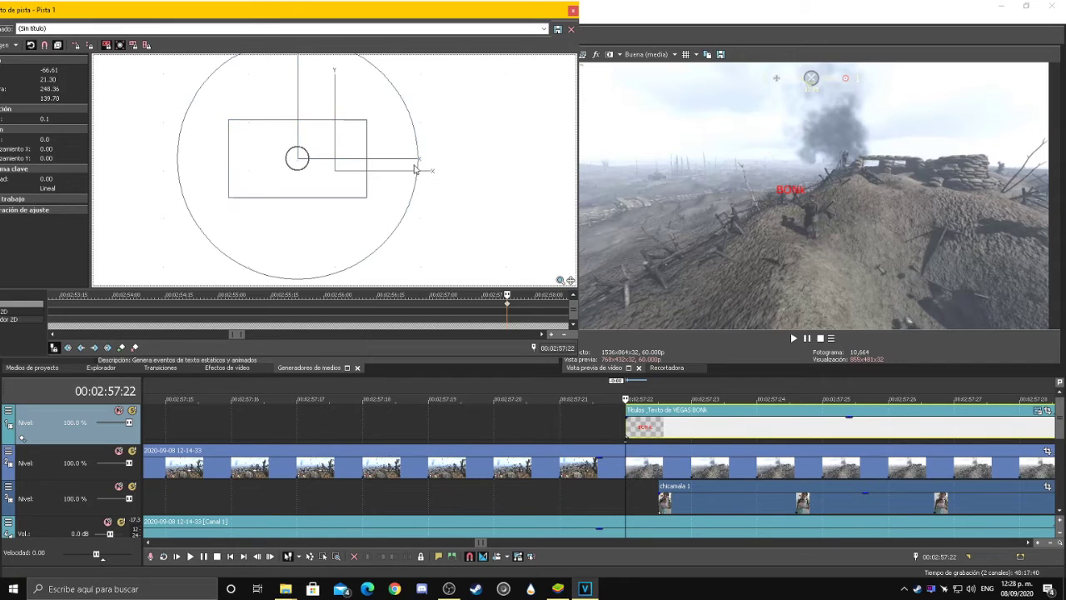
pyautogui.scroll(-2, 415, 170)
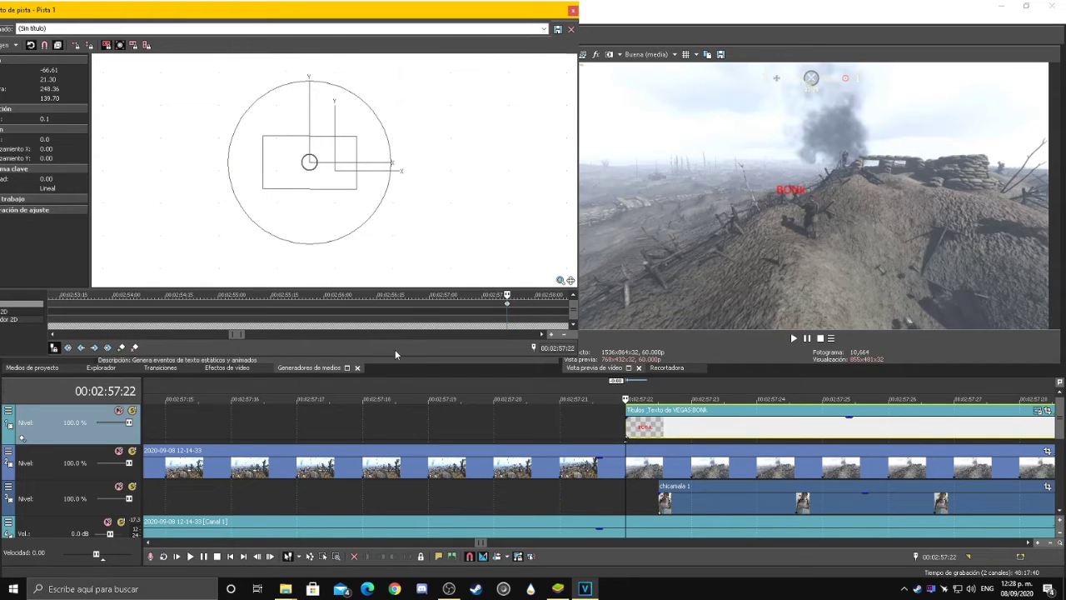
pyautogui.press('Right')
pyautogui.press('Left')
pyautogui.press('Right')
pyautogui.press('Right')
pyautogui.press('Left')
pyautogui.press('Left')
pyautogui.press('Left')
pyautogui.press('Right')
pyautogui.scroll(-1, 467, 194)
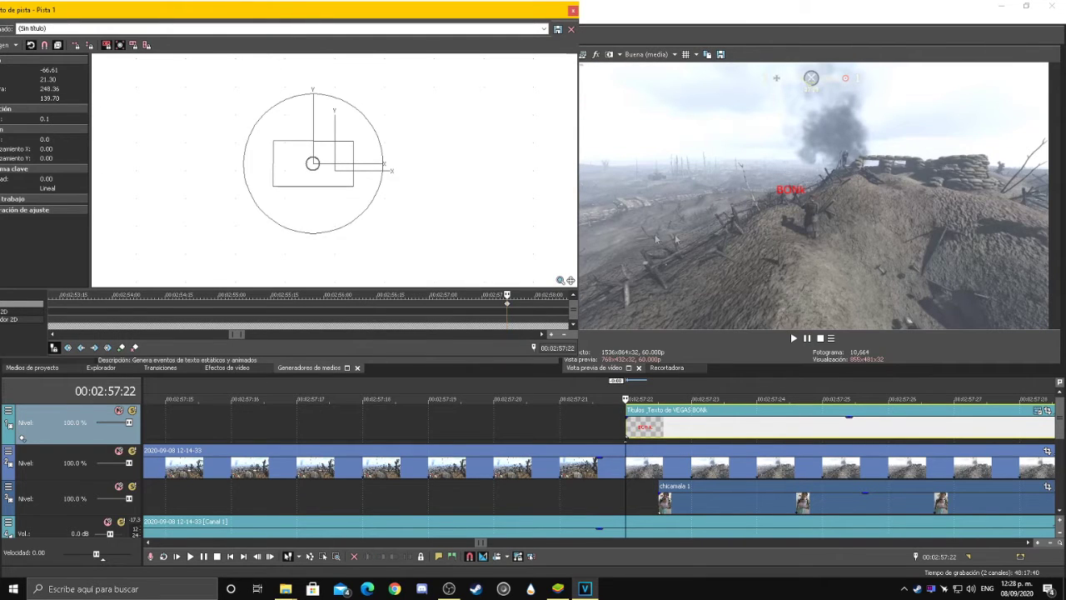
# Try a motion keyframe at 00:03:01:14 with the title at about X 88, Y -96 and shrunk to about 147 × 83
pyautogui.press('Right')
pyautogui.press('Right')
pyautogui.press('Right')
pyautogui.press('Right')
pyautogui.press('Right')
pyautogui.press('Right')
pyautogui.press('Right')
pyautogui.press('Right')
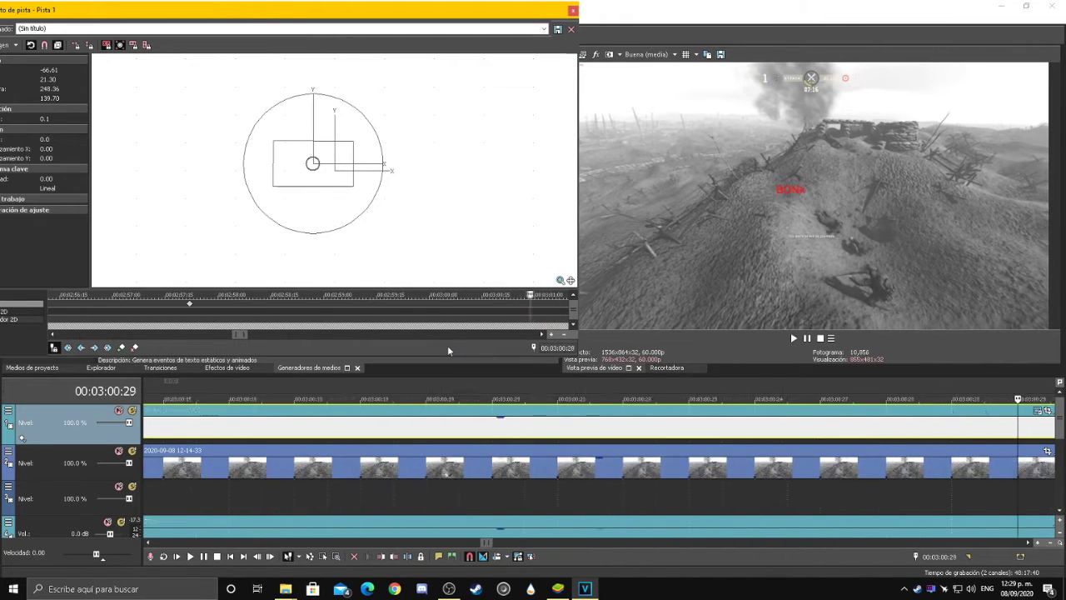
pyautogui.press('space')
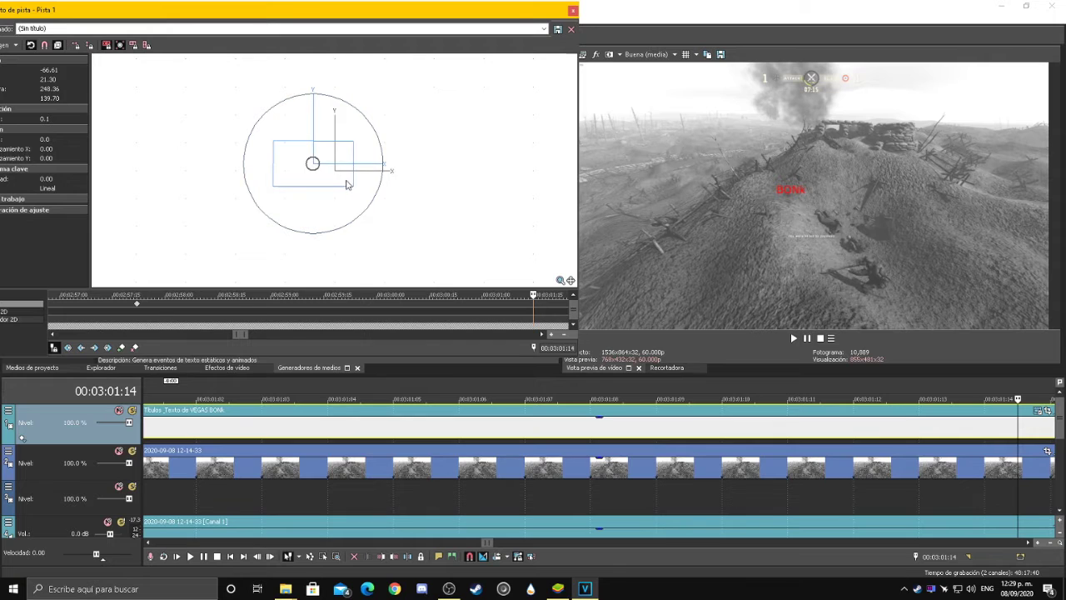
pyautogui.moveTo(346, 183); pyautogui.dragTo(383, 210)
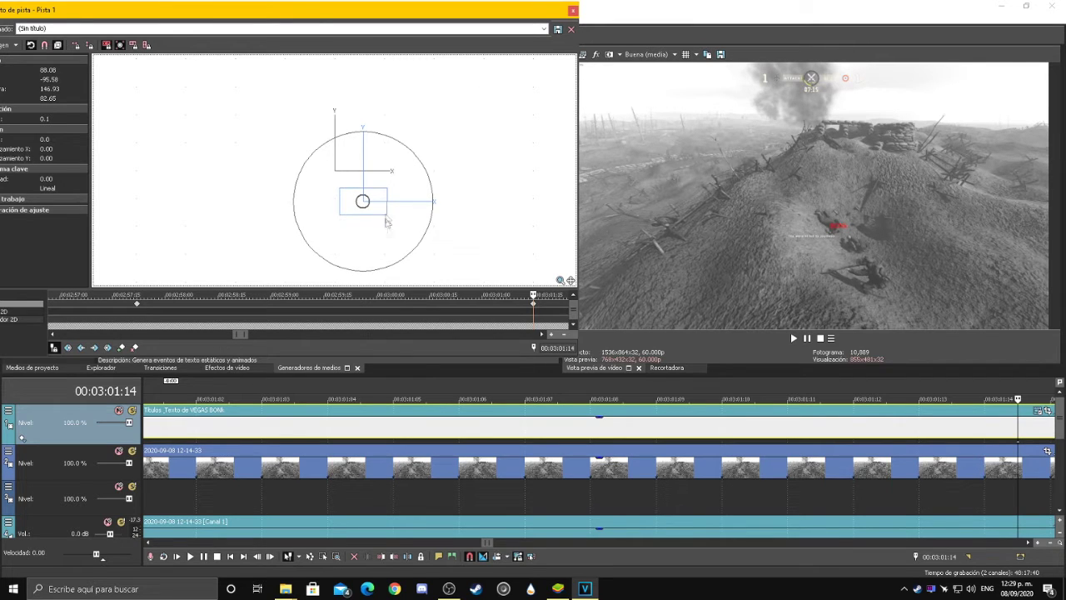
# Compare the title's placement at the first and last motion keyframes
pyautogui.scroll(1, 163, 314)
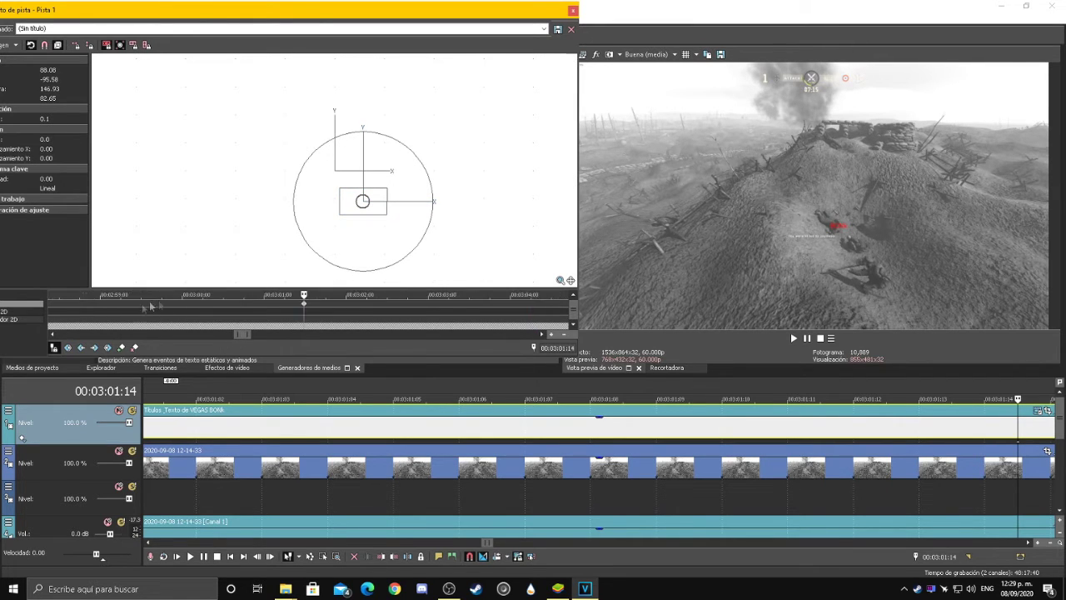
pyautogui.moveTo(245, 336); pyautogui.dragTo(306, 313)
pyautogui.click(189, 307)
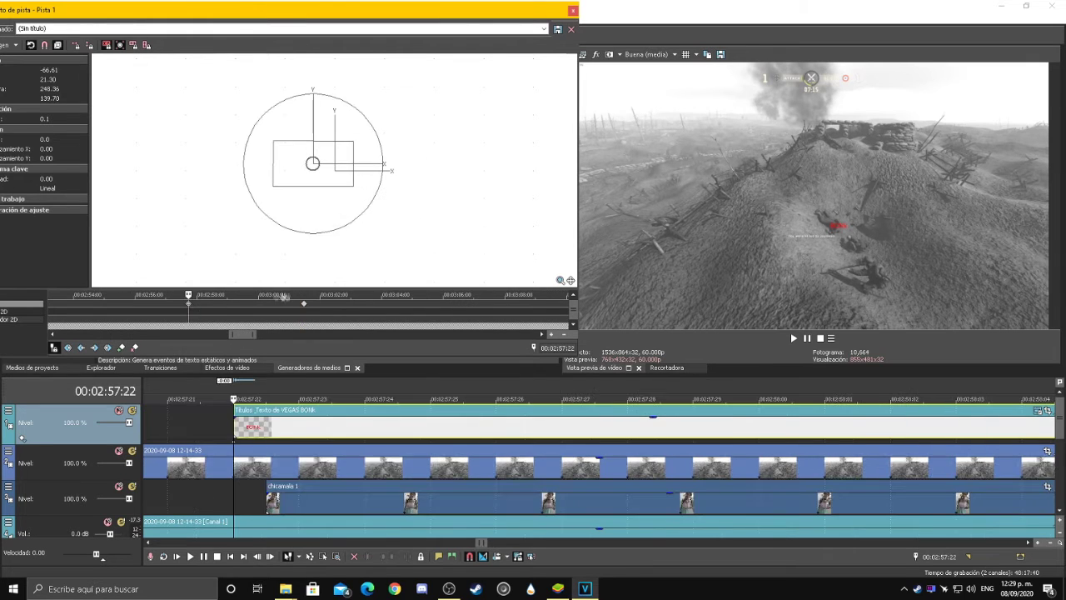
pyautogui.click(294, 312)
pyautogui.click(188, 305)
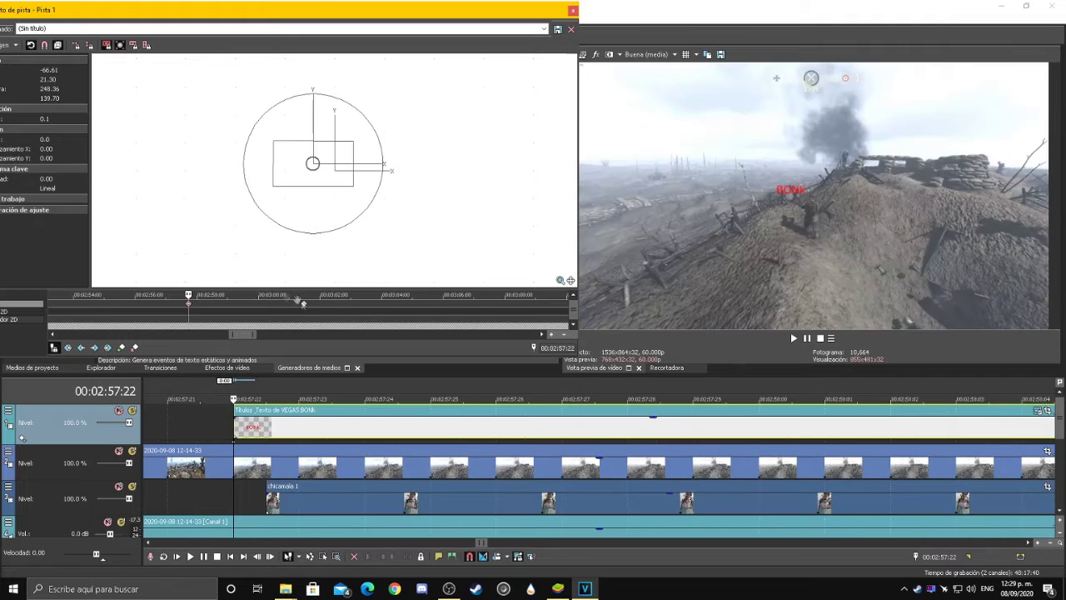
pyautogui.click(305, 308)
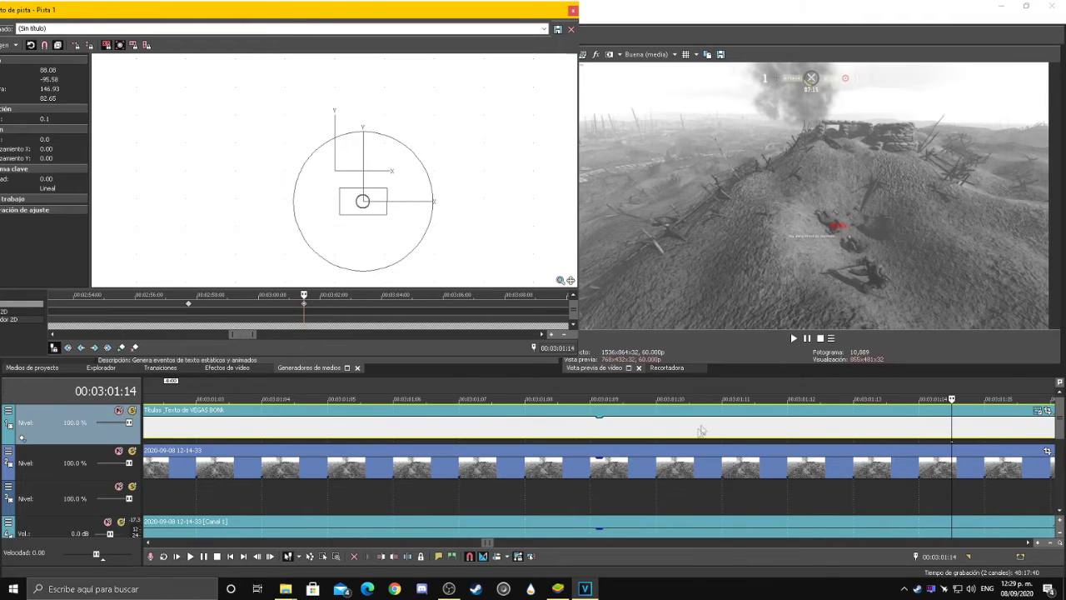
# Play back the title's movement over the footage from just before its start and again from its first frame
pyautogui.click(783, 429)
pyautogui.click(669, 430)
pyautogui.scroll(-6, 568, 428)
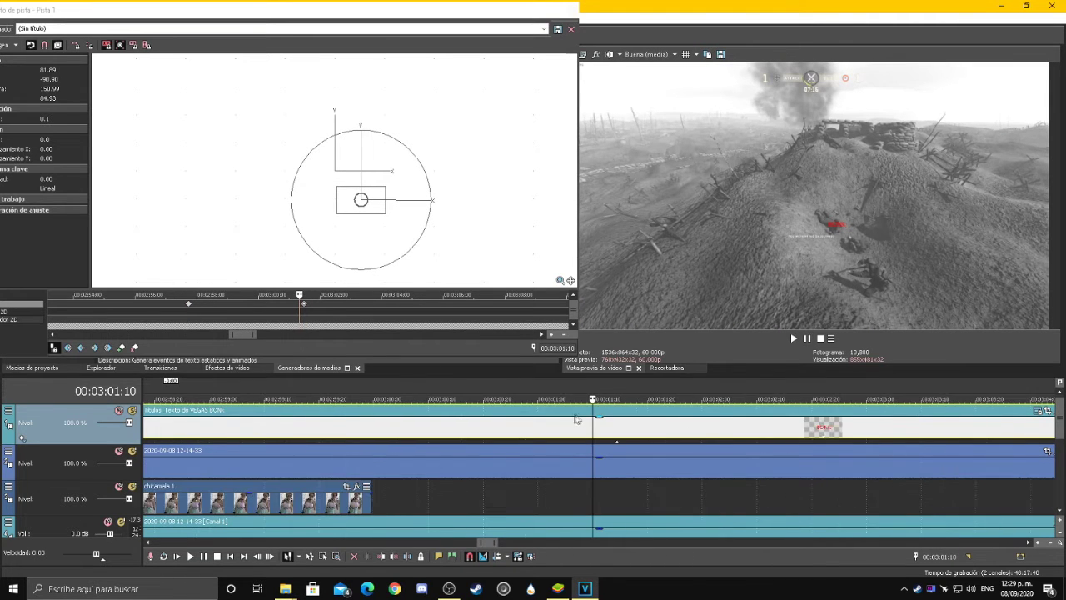
pyautogui.click(281, 430)
pyautogui.press('space')
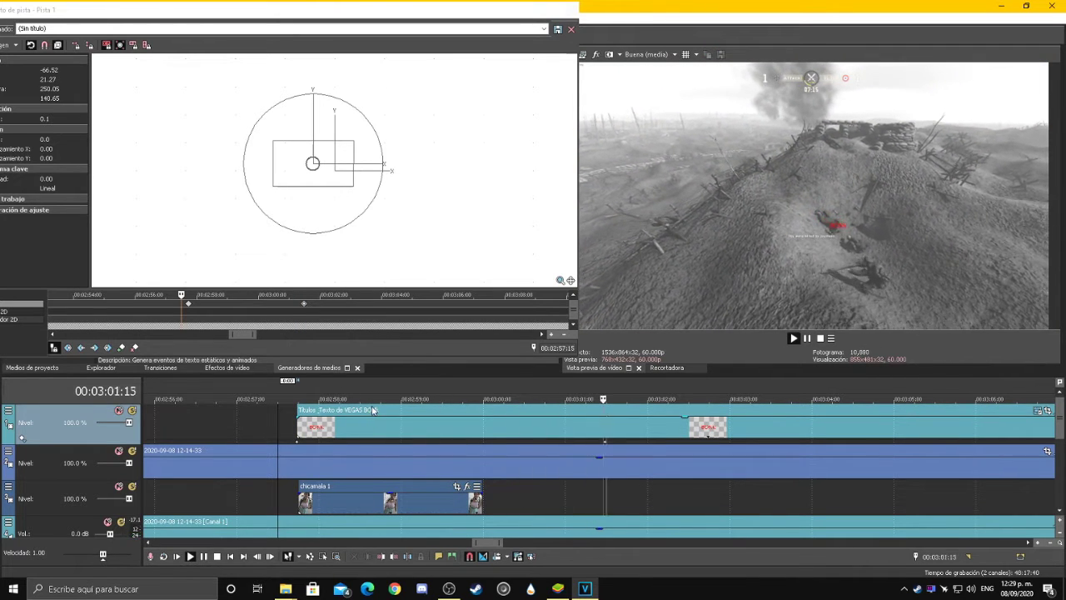
pyautogui.press('space')
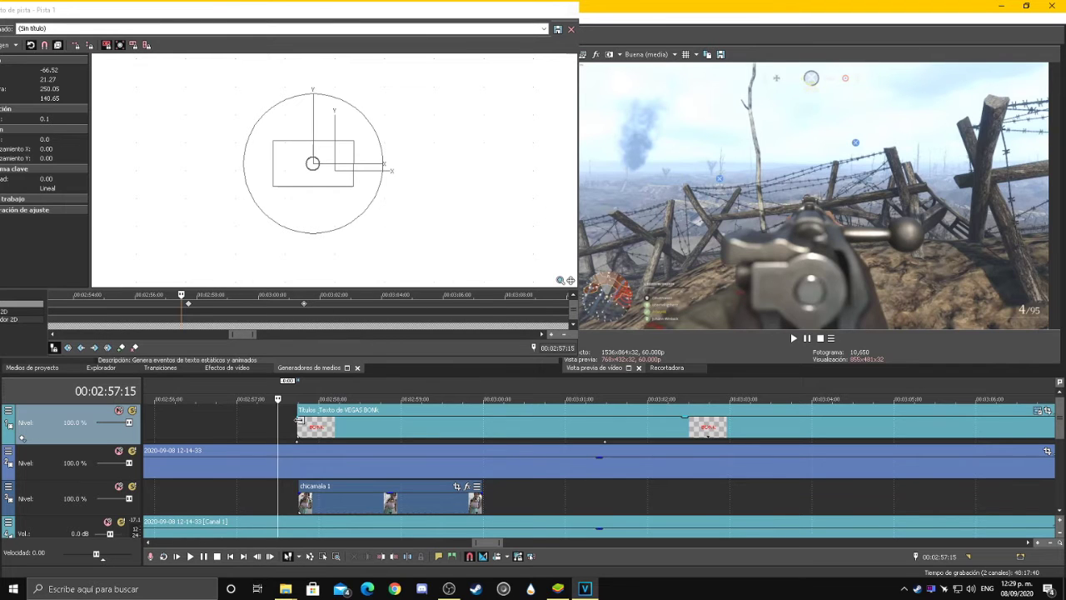
pyautogui.click(299, 422)
pyautogui.press('space')
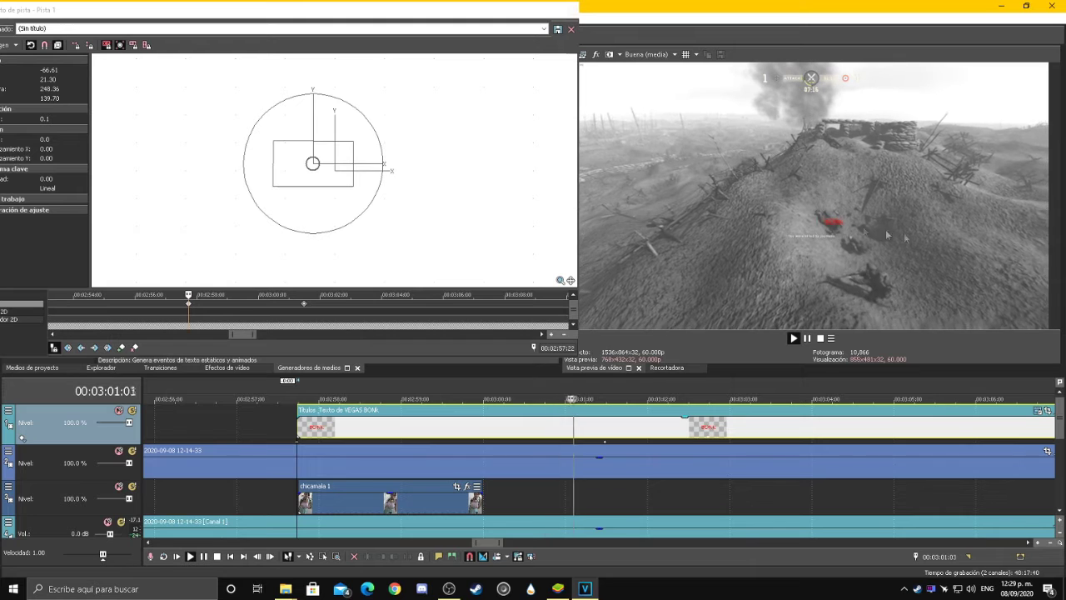
pyautogui.press('space')
# Delete the title's motion keyframe at 00:03:01:14
pyautogui.click(301, 193)
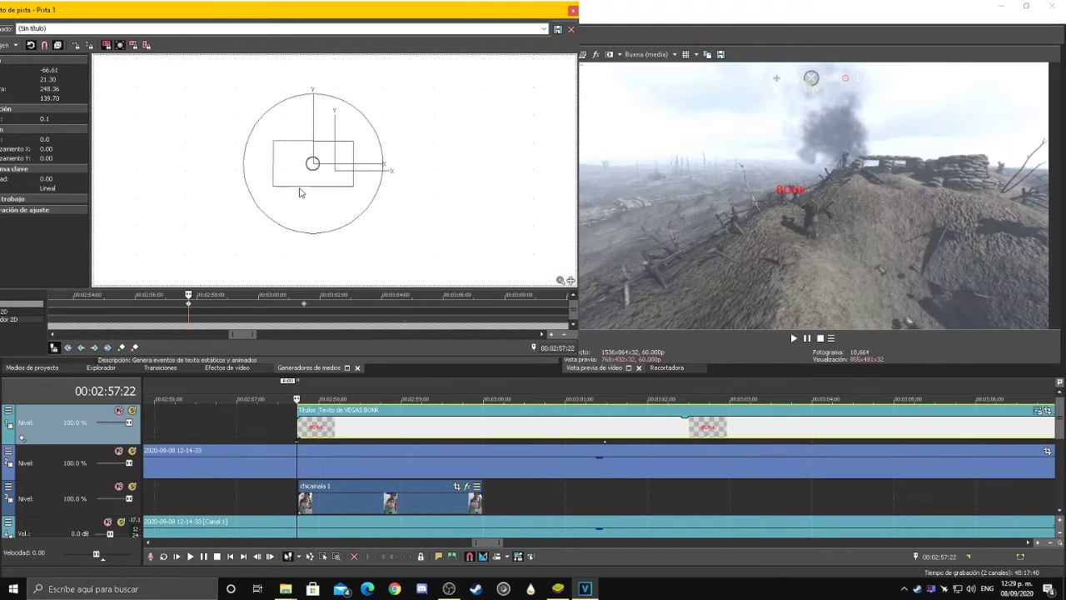
pyautogui.click(305, 305)
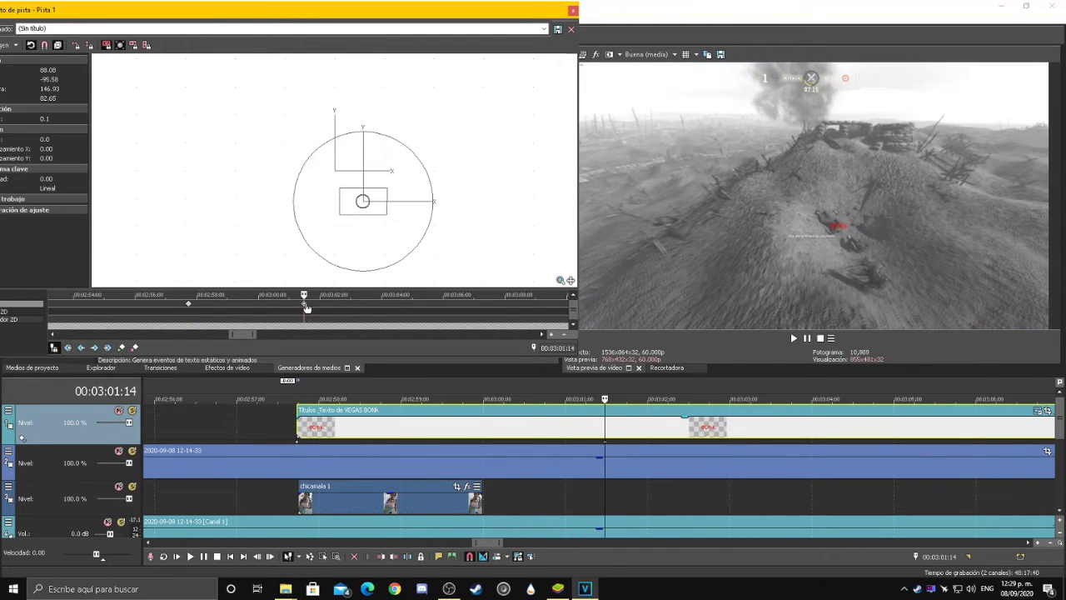
# Move the title frame at the 00:02:57:22 keyframe to about X -3, Y 13
pyautogui.click(188, 305)
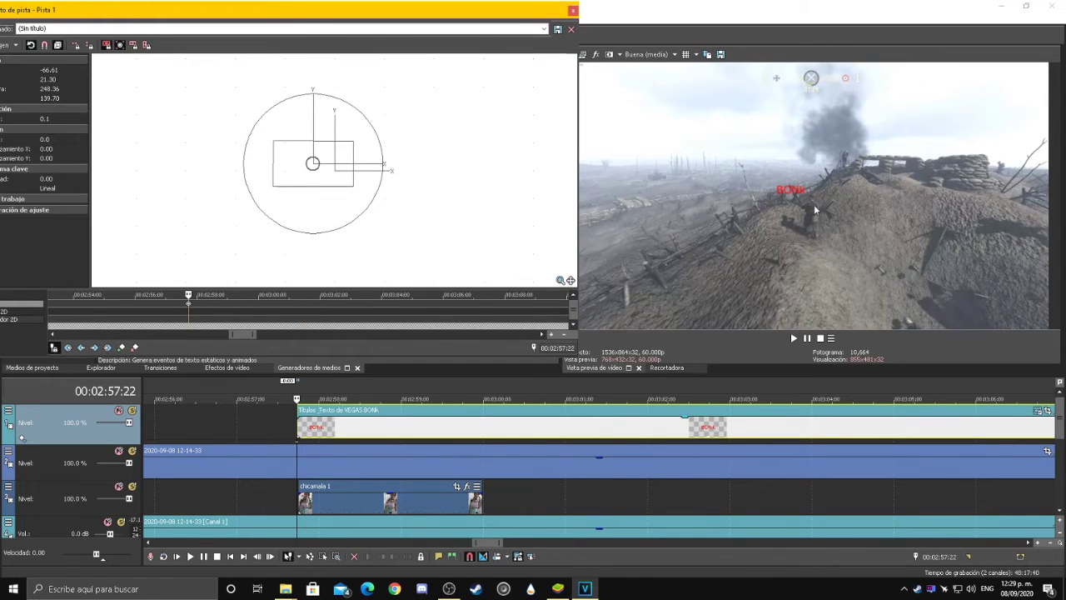
pyautogui.moveTo(358, 178); pyautogui.dragTo(371, 182)
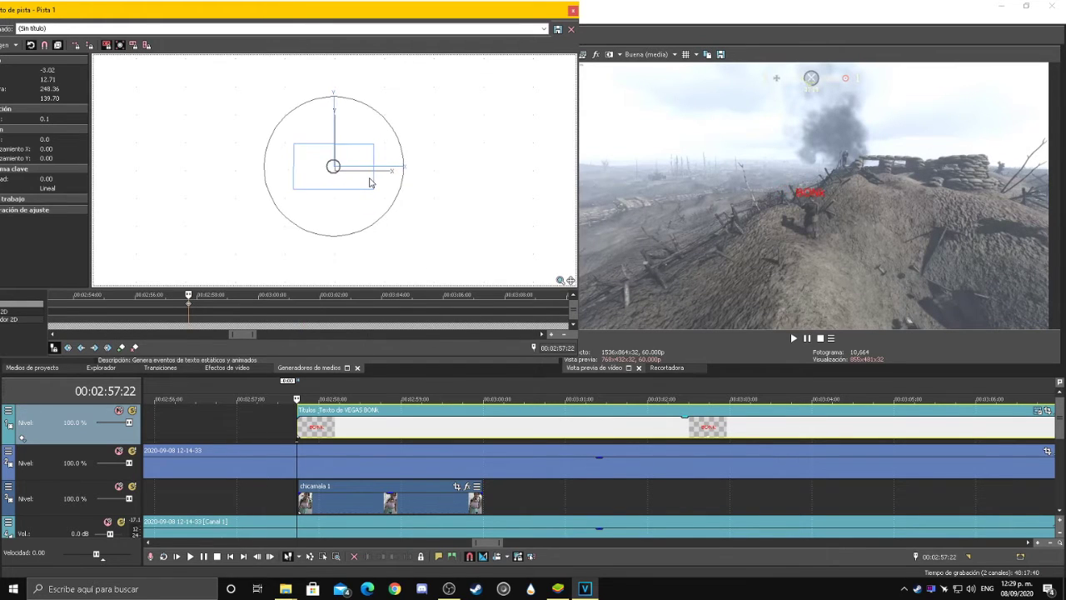
pyautogui.scroll(3, 353, 197)
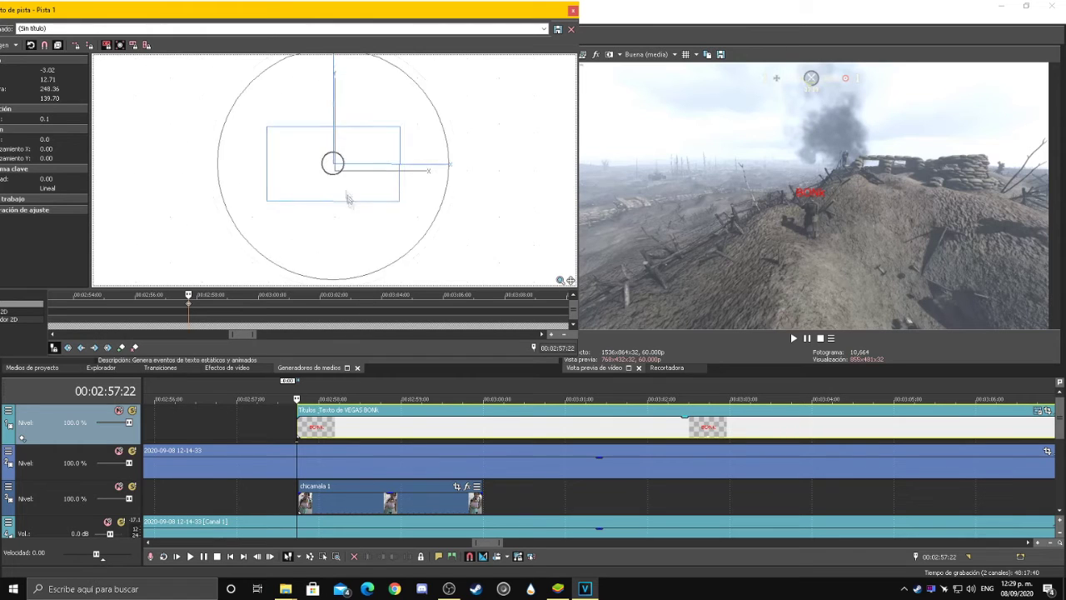
pyautogui.scroll(-5, 383, 233)
# Add title motion keyframes at about X 13, Y 4 near 00:02:57:27 and about X 6, Y -22 near 00:02:58:00
pyautogui.press('Right')
pyautogui.press('Right')
pyautogui.press('Right')
pyautogui.press('Right')
pyautogui.moveTo(346, 188); pyautogui.dragTo(352, 184)
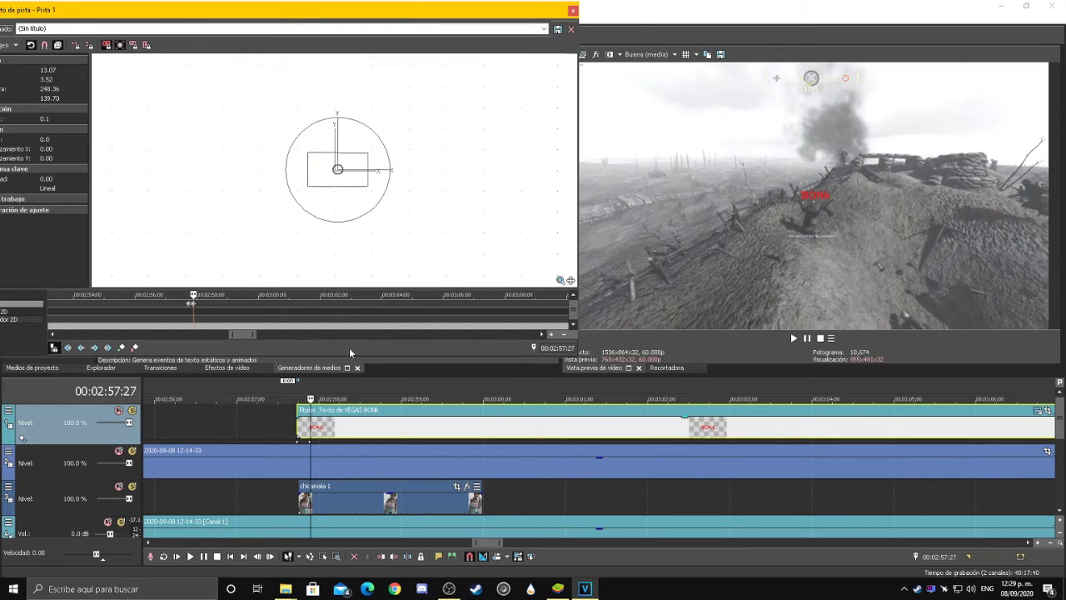
pyautogui.moveTo(363, 189); pyautogui.dragTo(362, 196)
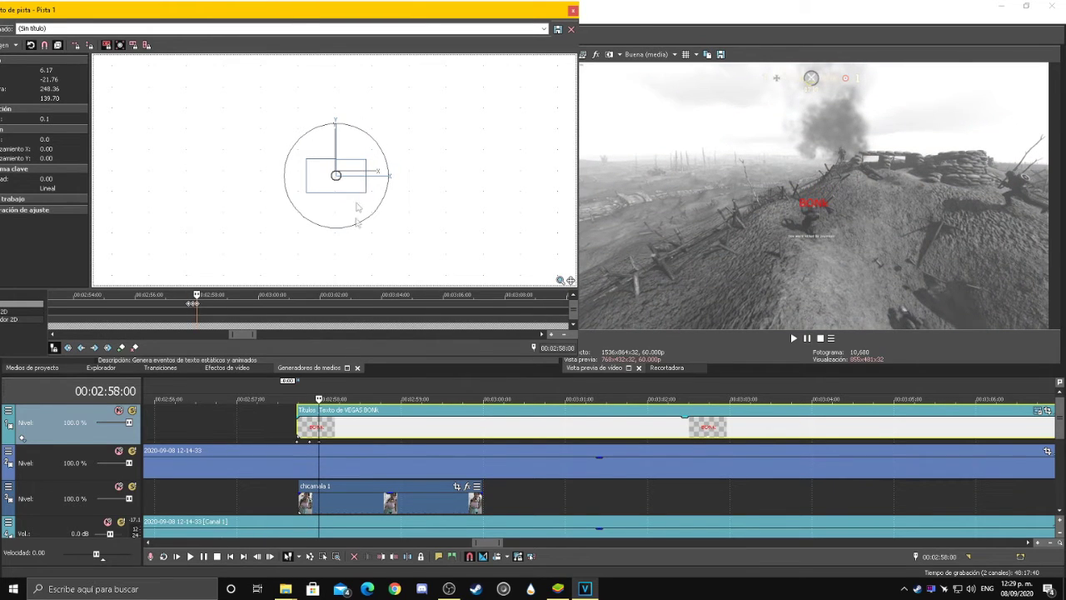
# Shrink the title frame to about 188 × 106 and keyframe it at about X 11, Y -68 at 00:02:58:11
pyautogui.moveTo(360, 186); pyautogui.dragTo(359, 190)
pyautogui.moveTo(365, 200); pyautogui.dragTo(351, 194)
pyautogui.press('Right')
pyautogui.press('Right')
pyautogui.press('Right')
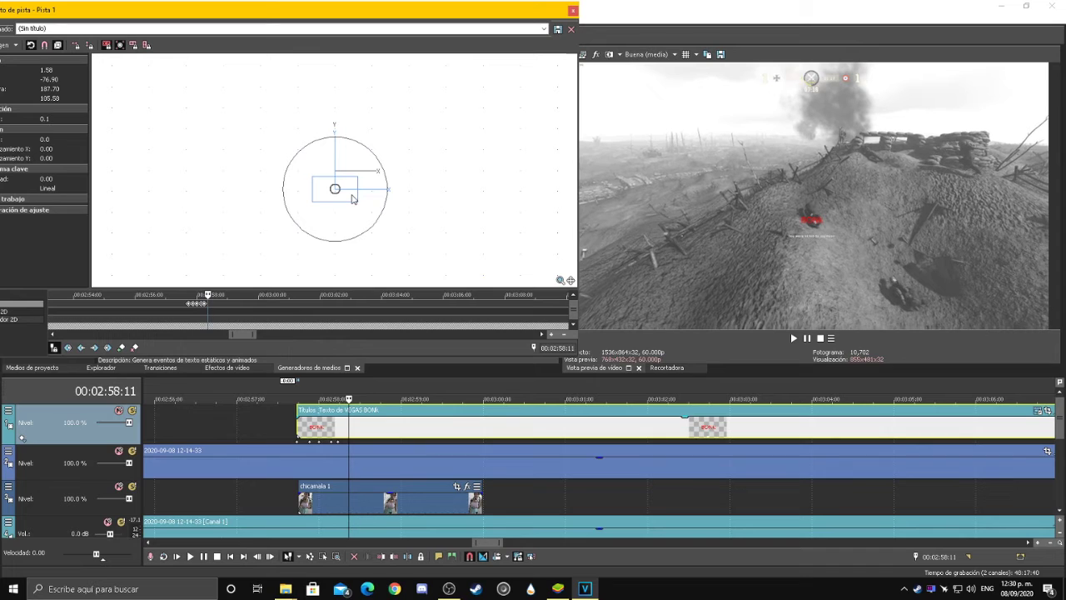
pyautogui.moveTo(351, 198); pyautogui.dragTo(354, 197)
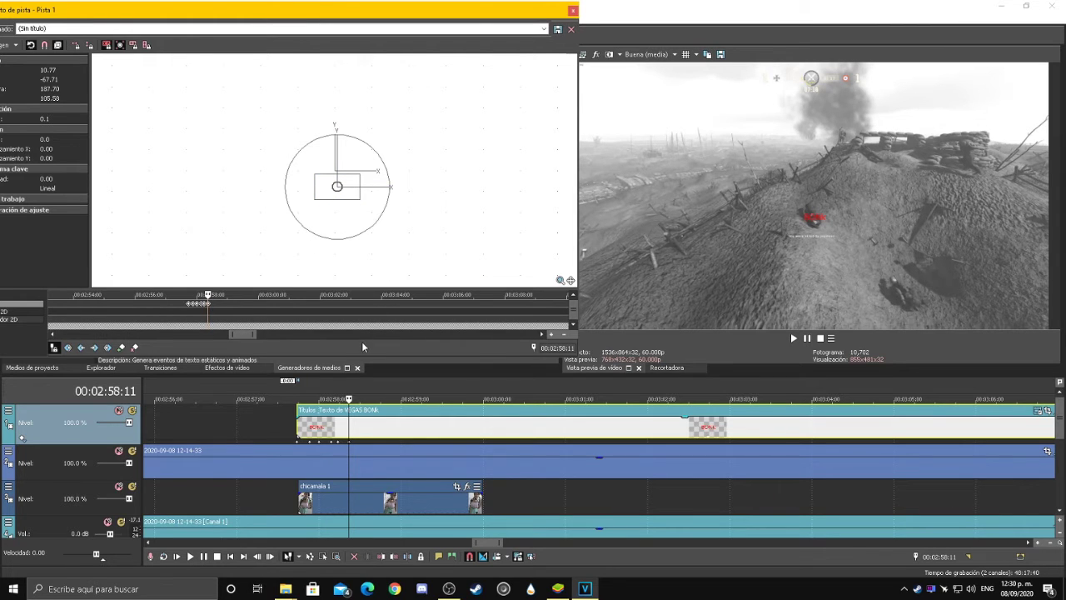
# Add title motion keyframes at about X 18, Y -68 near 00:02:58:15 and about X 25, Y -72 at 00:02:58:17
pyautogui.press('Right')
pyautogui.press('Right')
pyautogui.press('Right')
pyautogui.press('Right')
pyautogui.moveTo(355, 202); pyautogui.dragTo(357, 202)
pyautogui.press('Right')
pyautogui.press('Right')
pyautogui.press('Right')
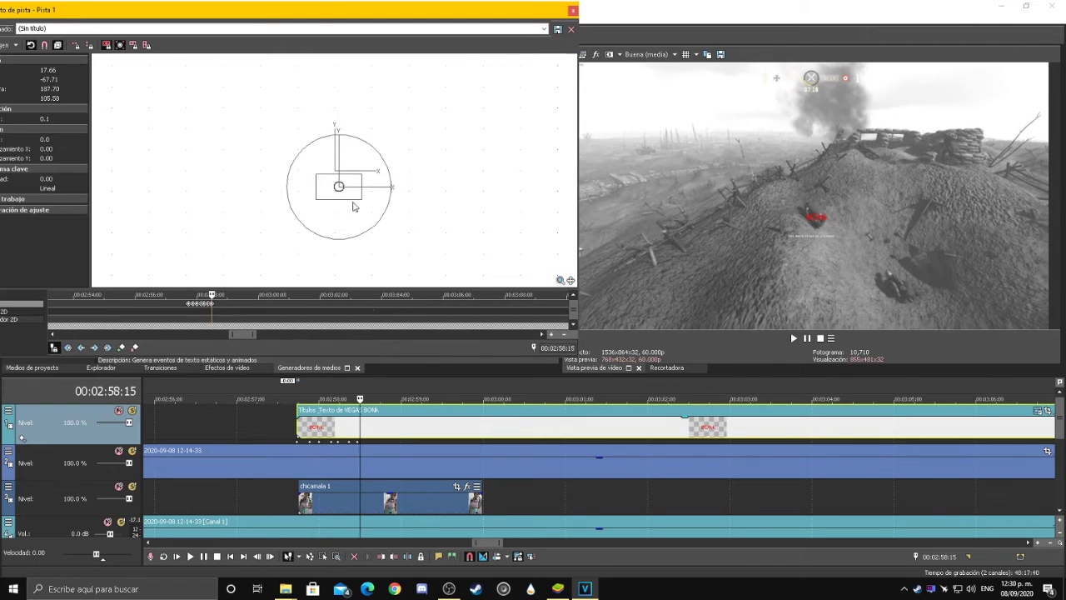
pyautogui.moveTo(355, 197); pyautogui.dragTo(356, 195)
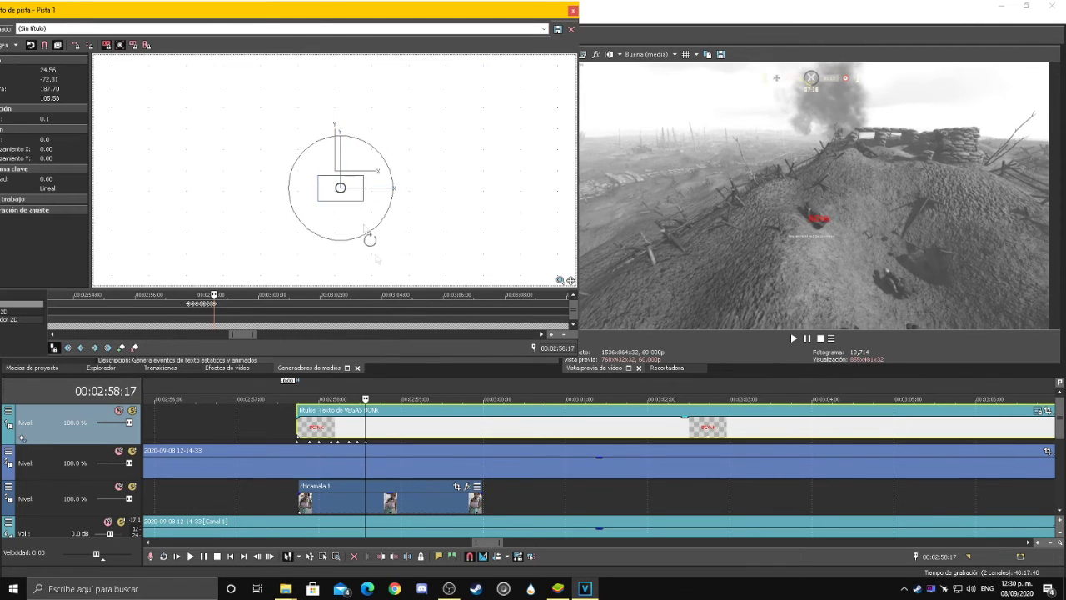
# Add title motion keyframes at about X 27, Y -77 near 00:02:58:22 and about X 29, Y -88 at 00:02:58:24
pyautogui.press('Right')
pyautogui.press('Right')
pyautogui.press('Right')
pyautogui.press('Right')
pyautogui.moveTo(357, 194); pyautogui.dragTo(360, 197)
pyautogui.press('Right')
pyautogui.press('Right')
pyautogui.press('Right')
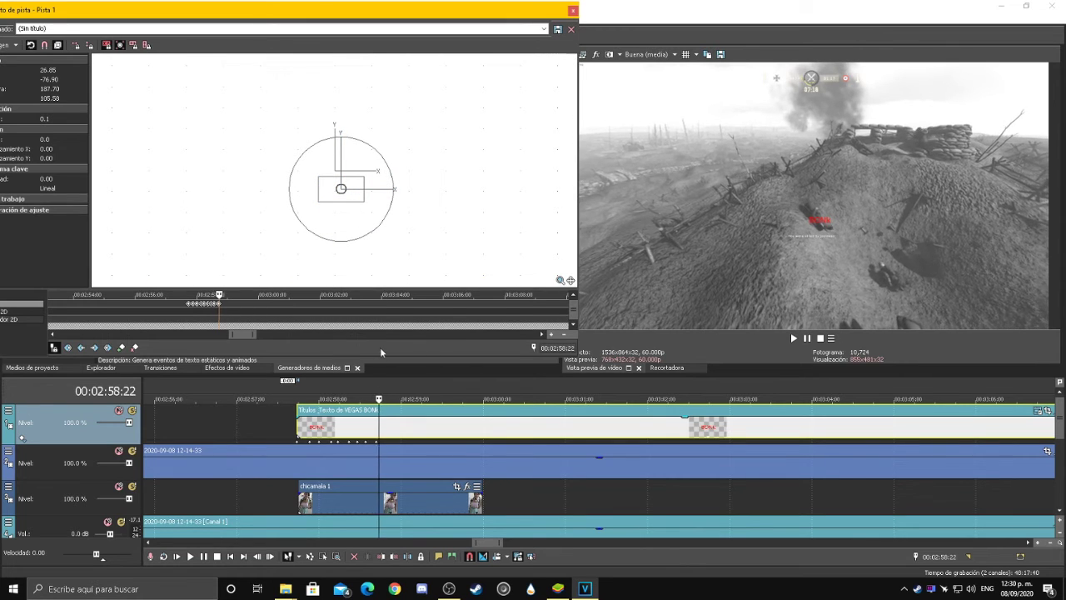
pyautogui.press('Right')
pyautogui.moveTo(357, 193); pyautogui.dragTo(358, 196)
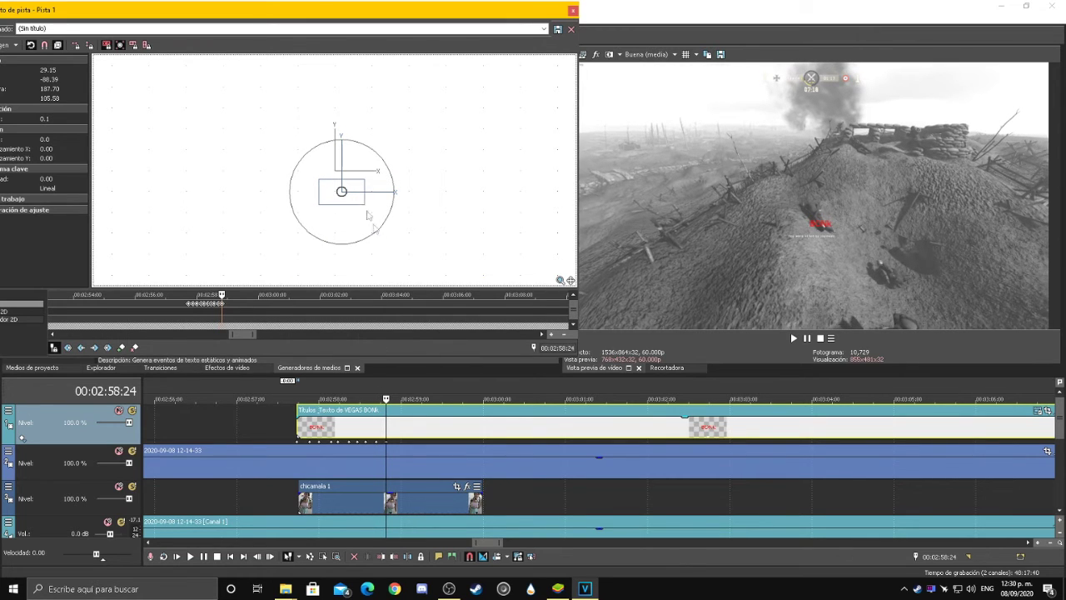
# Add a title motion keyframe at about X 43, Y -84 shortly before 00:02:59:04
pyautogui.press('Right')
pyautogui.press('Right')
pyautogui.press('Right')
pyautogui.press('Right')
pyautogui.press('Right')
pyautogui.press('Right')
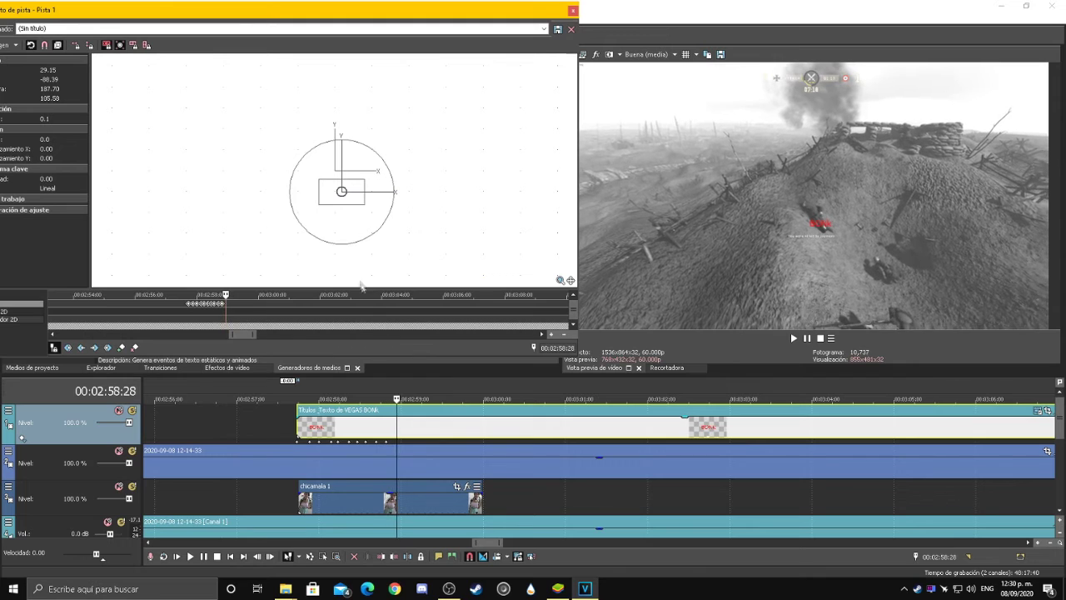
pyautogui.press('Right')
pyautogui.press('Right')
pyautogui.moveTo(353, 202); pyautogui.dragTo(356, 203)
# Rotate the title frame to -1.2 and keyframe it at 00:02:59:13 at about X 54, Y -86, sized about 161 × 90
pyautogui.press('Right')
pyautogui.press('Right')
pyautogui.press('Right')
pyautogui.press('Right')
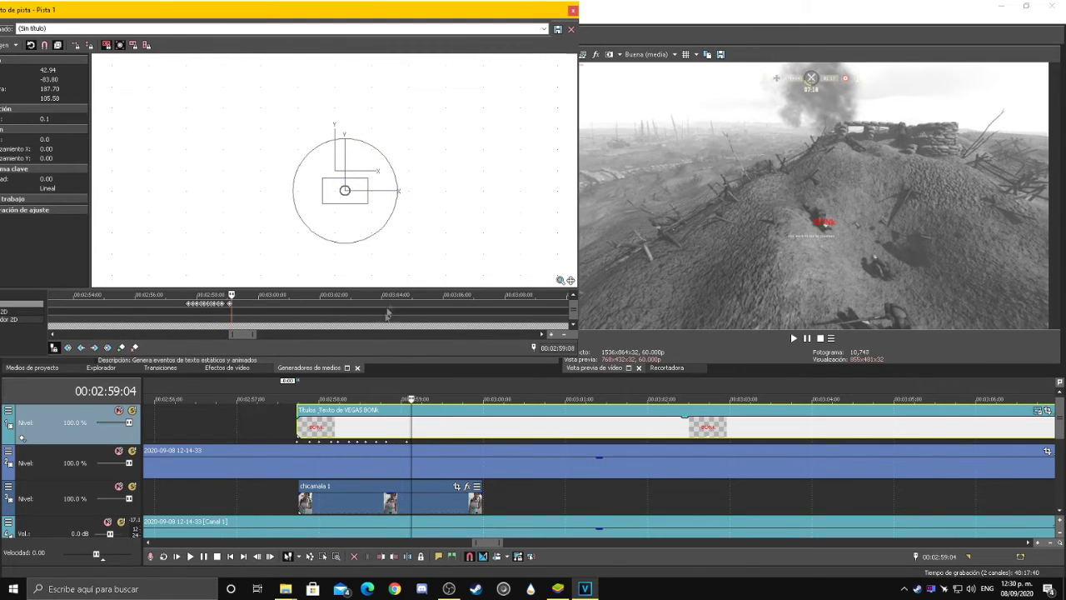
pyautogui.press('Right')
pyautogui.press('Right')
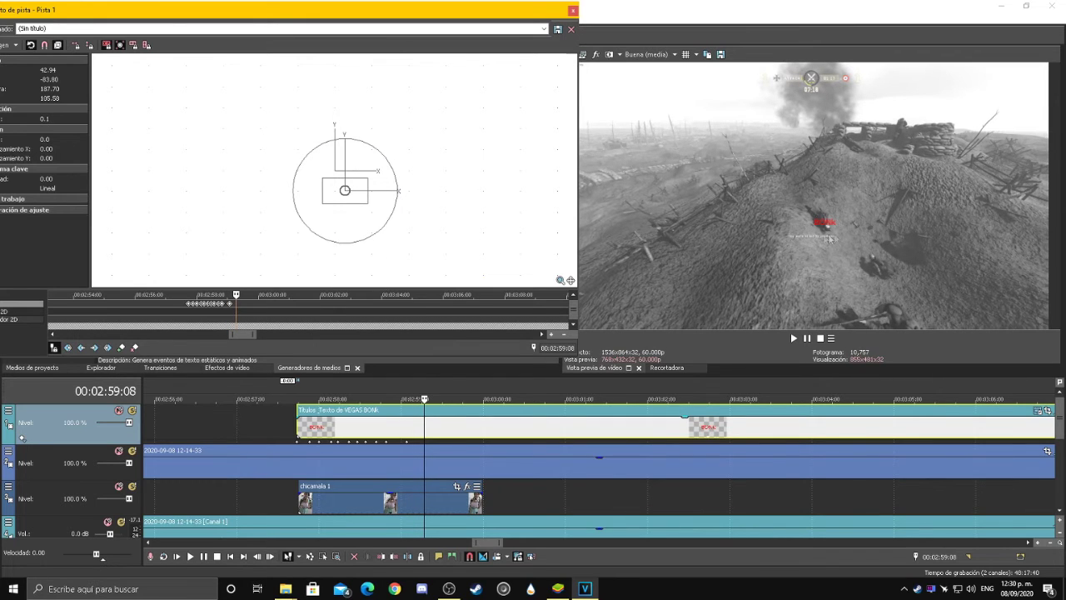
pyautogui.moveTo(392, 164); pyautogui.dragTo(371, 173)
pyautogui.press('space')
pyautogui.moveTo(361, 202); pyautogui.dragTo(364, 203)
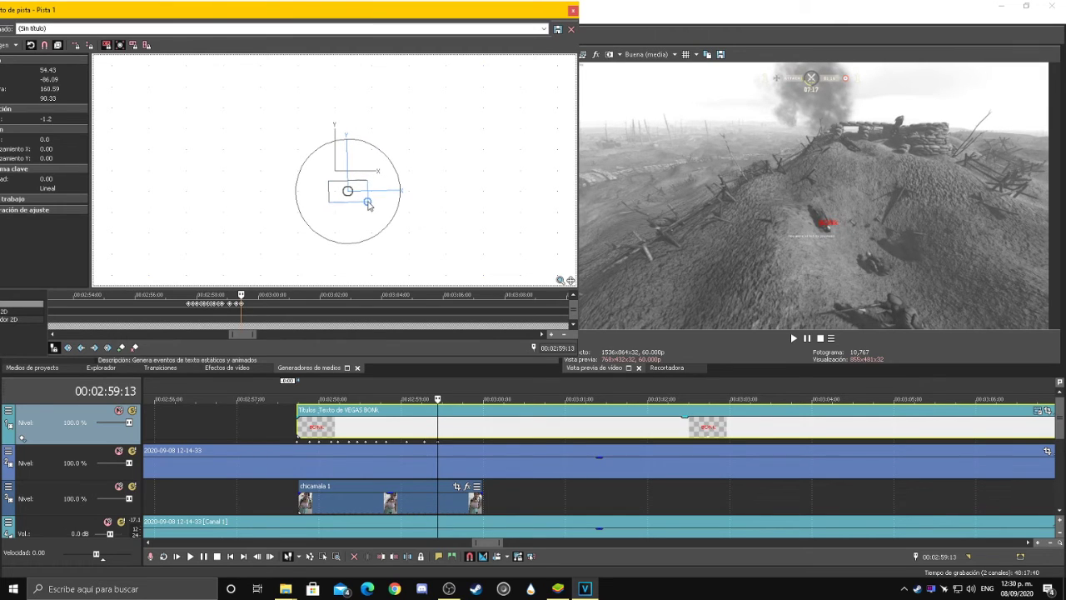
# Add a title motion keyframe at about X 71, Y -93 shortly before 00:03:00:10
pyautogui.press('space')
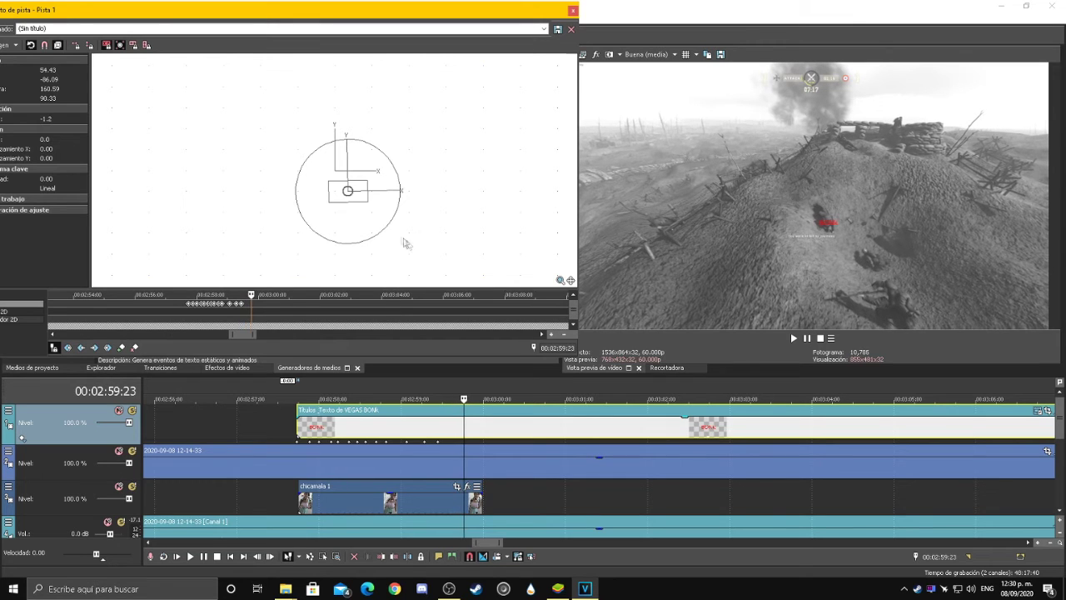
pyautogui.press('Right')
pyautogui.press('Right')
pyautogui.press('Right')
pyautogui.press('Right')
pyautogui.press('Right')
pyautogui.press('Right')
pyautogui.press('Right')
pyautogui.moveTo(362, 196); pyautogui.dragTo(367, 202)
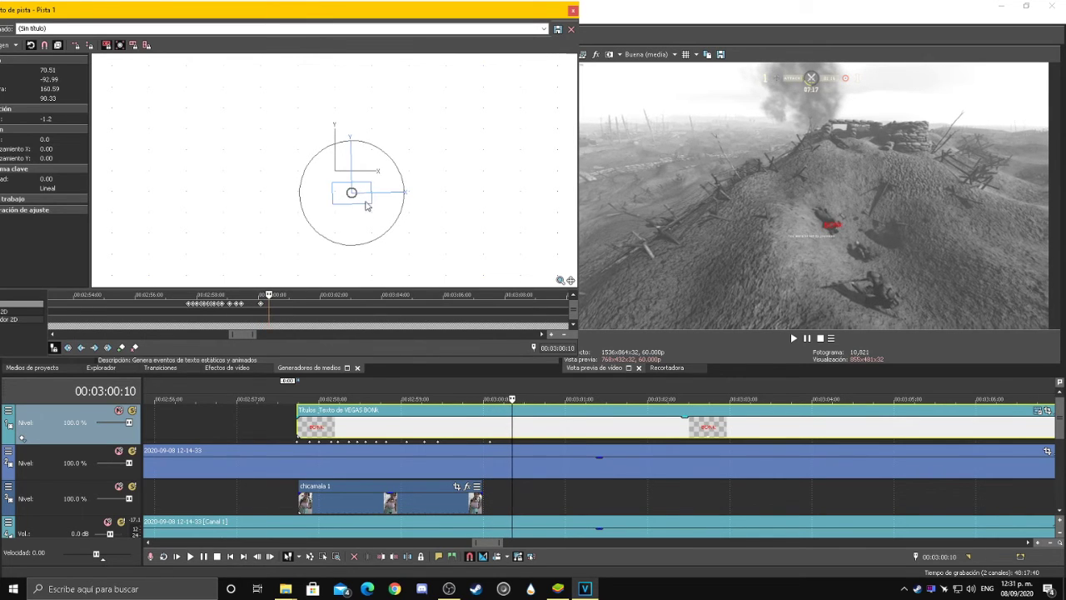
# Move the title frame to about X 89, Y -95 and shrink it to about 138 × 77 at 00:03:01:10
pyautogui.moveTo(367, 198); pyautogui.dragTo(370, 199)
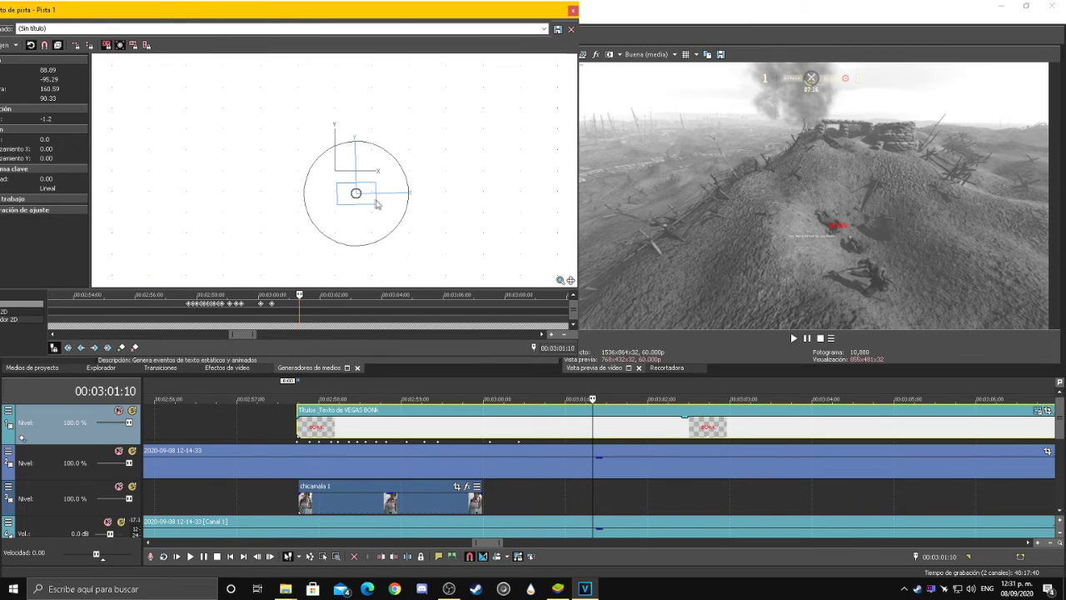
pyautogui.click(377, 205)
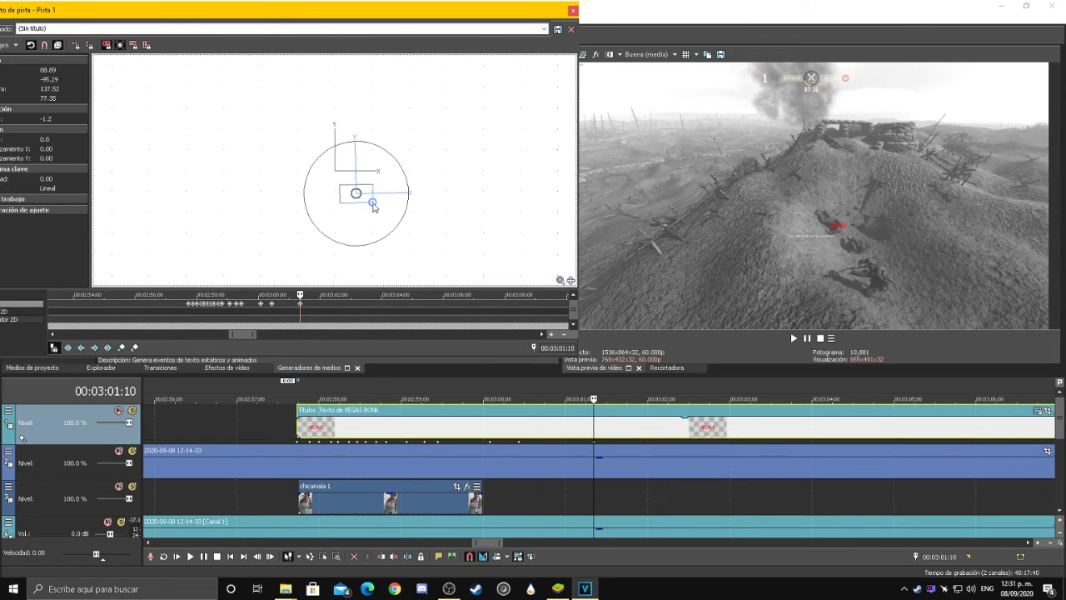
# Enlarge the title frame to about 145 × 81 and move it to about X 91, Y -95 at 00:03:01:10
pyautogui.moveTo(374, 206); pyautogui.dragTo(377, 209)
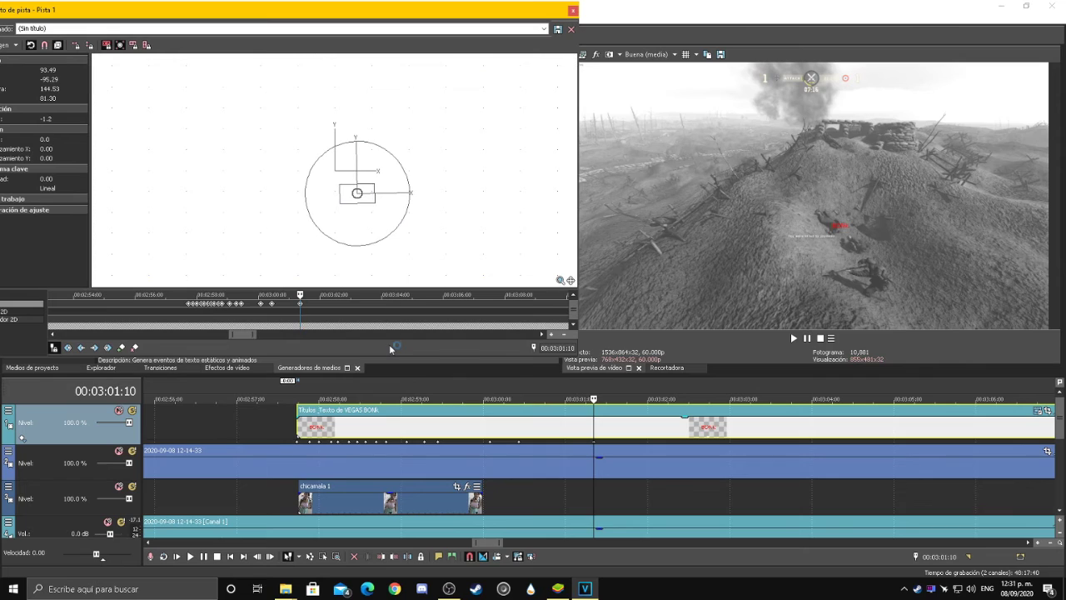
pyautogui.press('Right')
pyautogui.click(371, 202)
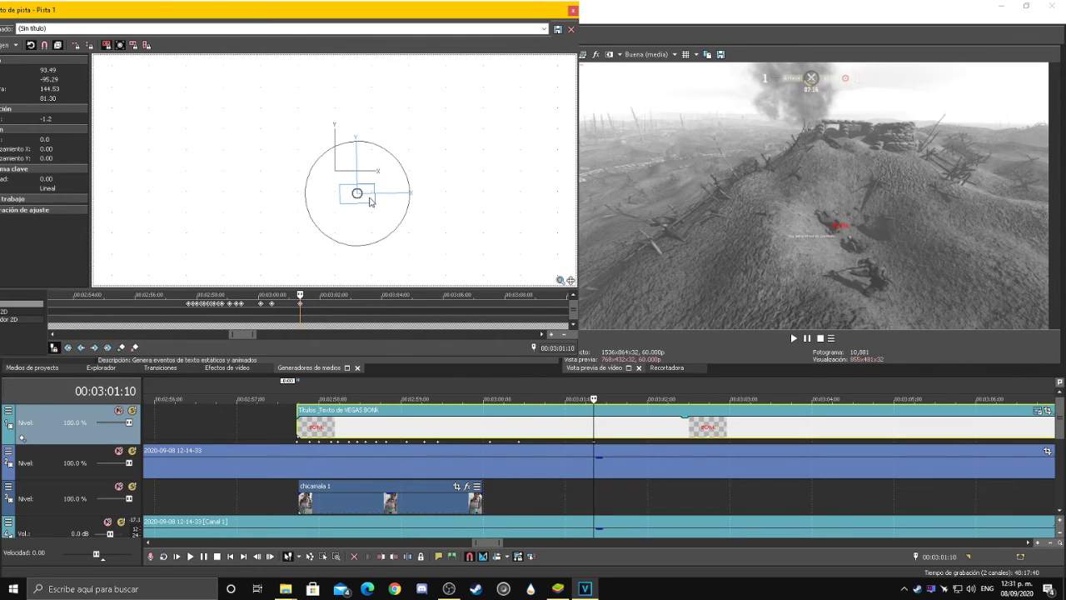
pyautogui.moveTo(371, 200); pyautogui.dragTo(369, 201)
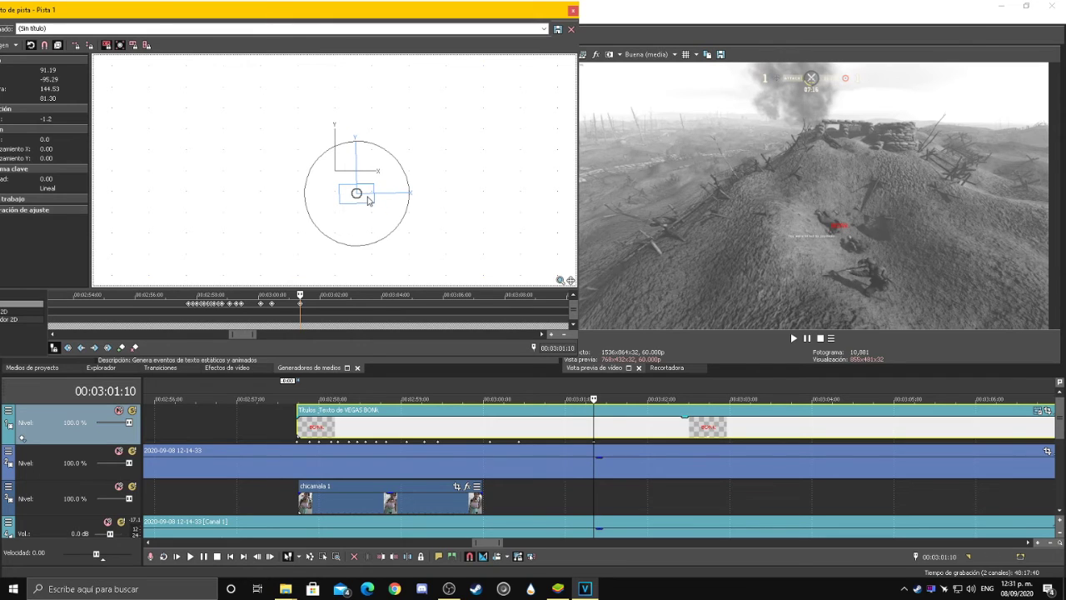
pyautogui.click(401, 348)
pyautogui.press('Right')
pyautogui.press('Right')
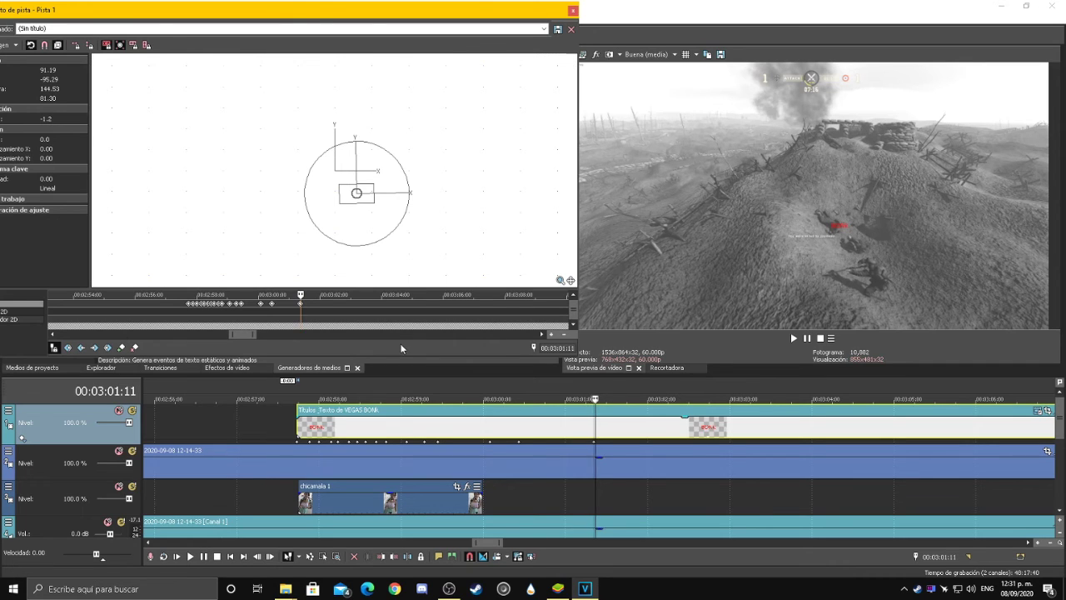
# Step through the frames from 00:03:01:10 to 00:03:01:19 to examine the title's alignment with the fallen soldier
pyautogui.press('Left')
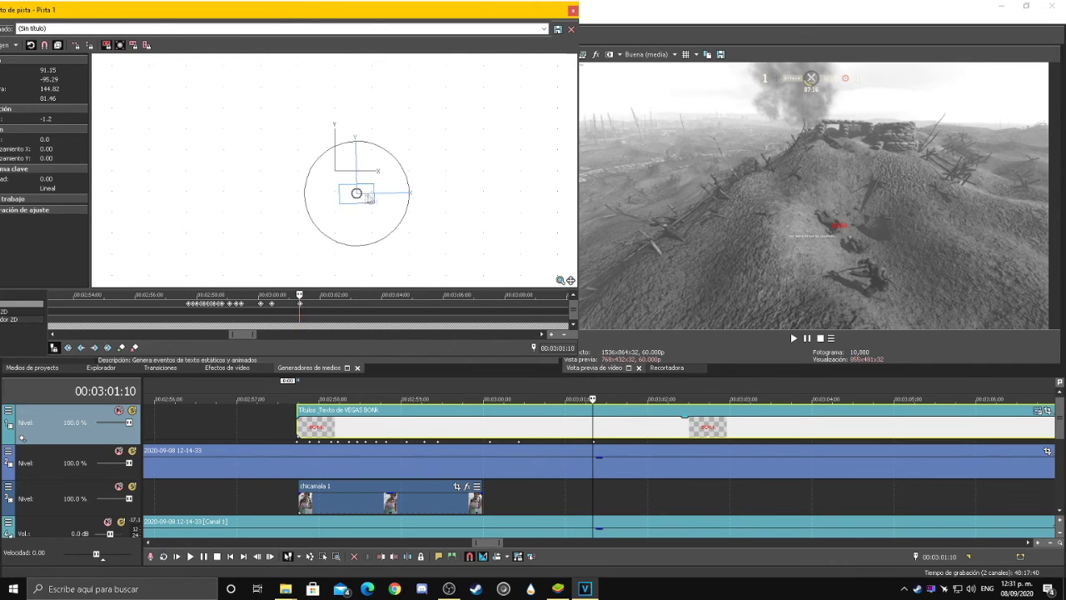
pyautogui.press('Right')
pyautogui.press('Right')
pyautogui.press('Right')
pyautogui.press('Right')
pyautogui.press('Right')
pyautogui.press('Right')
pyautogui.press('Right')
pyautogui.press('Right')
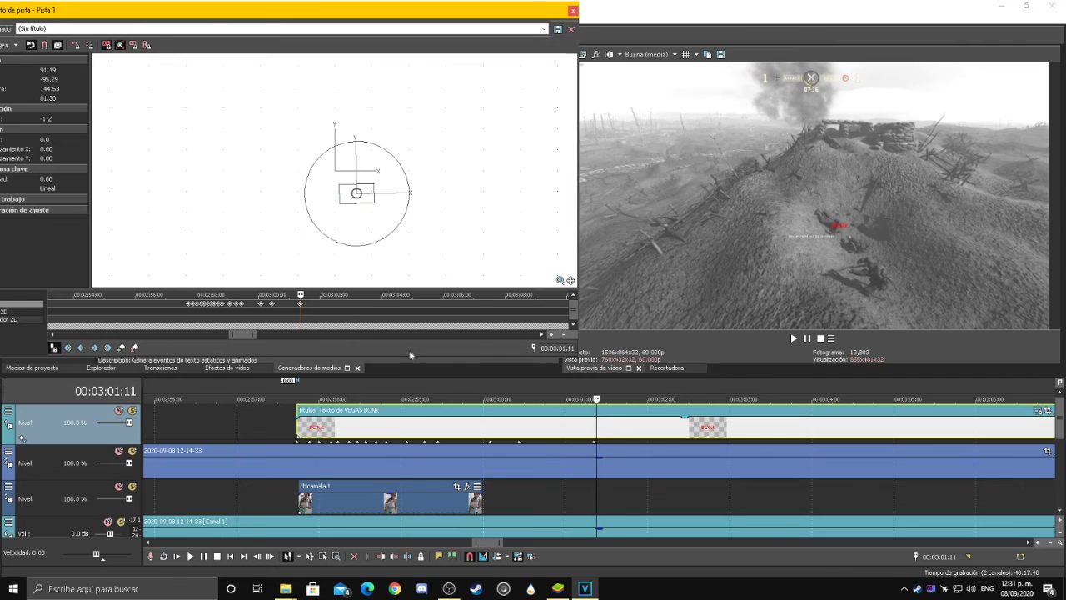
pyautogui.press('Right')
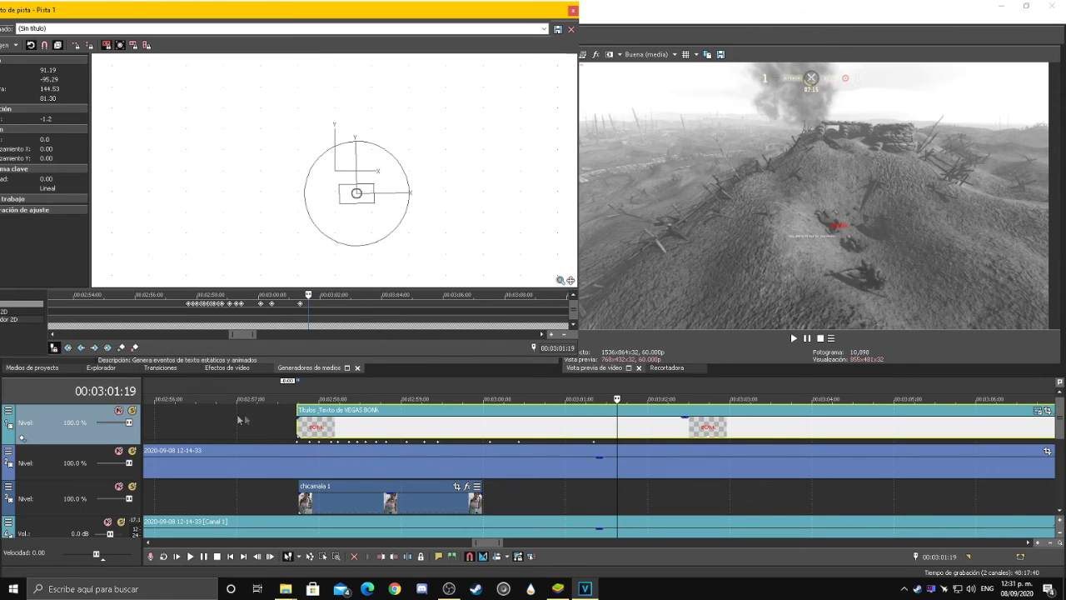
# Play back the title's motion from 00:02:57:12 and inspect its position around 00:02:58:14 and at its first motion keyframe
pyautogui.click(269, 421)
pyautogui.press('space')
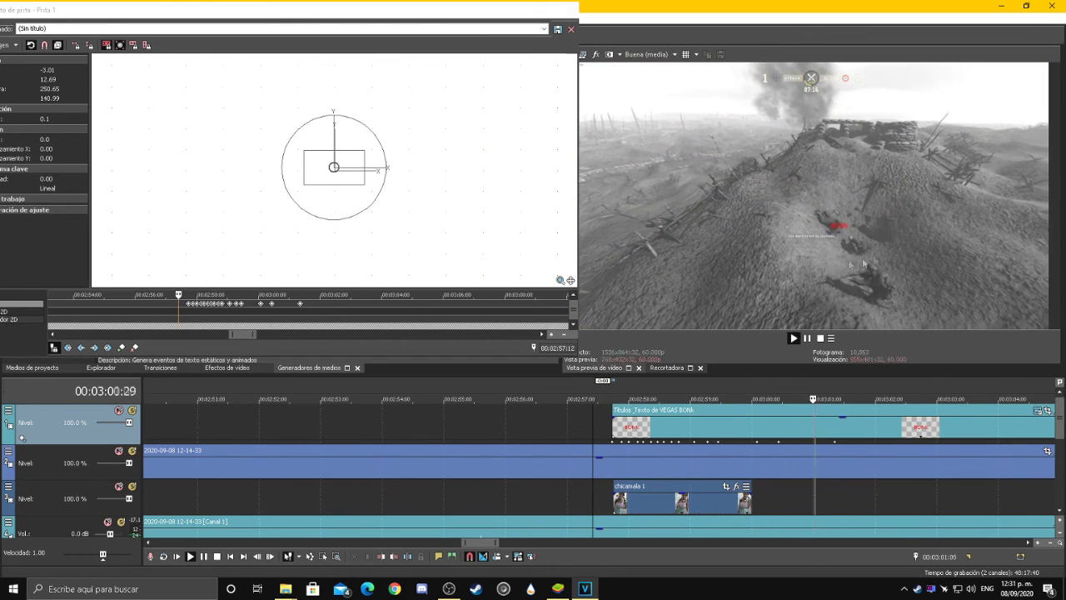
pyautogui.press('space')
pyautogui.scroll(-2, 778, 440)
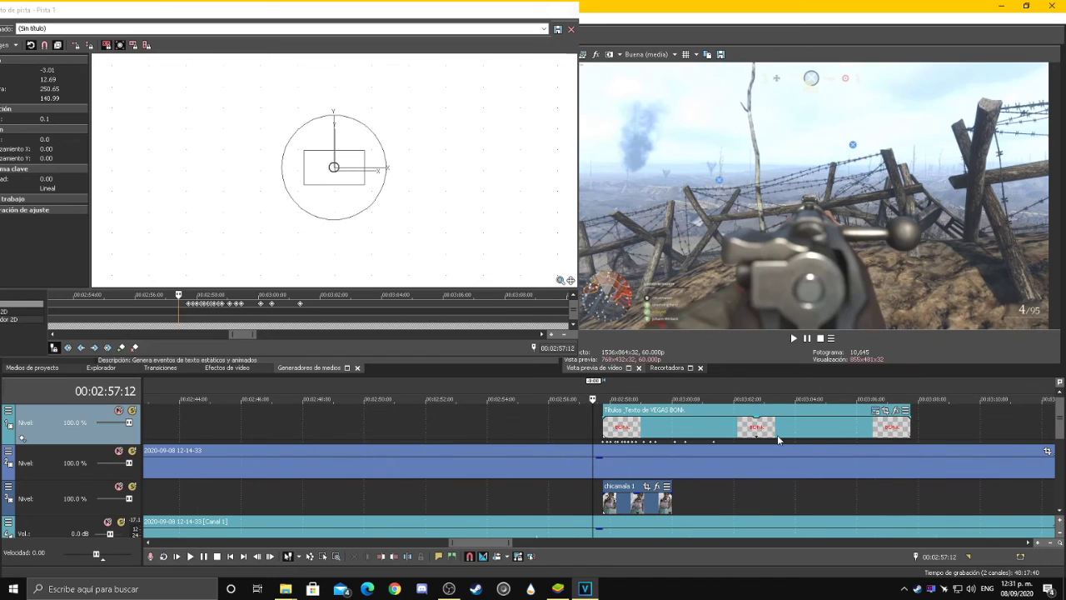
pyautogui.click(627, 499)
pyautogui.click(791, 333)
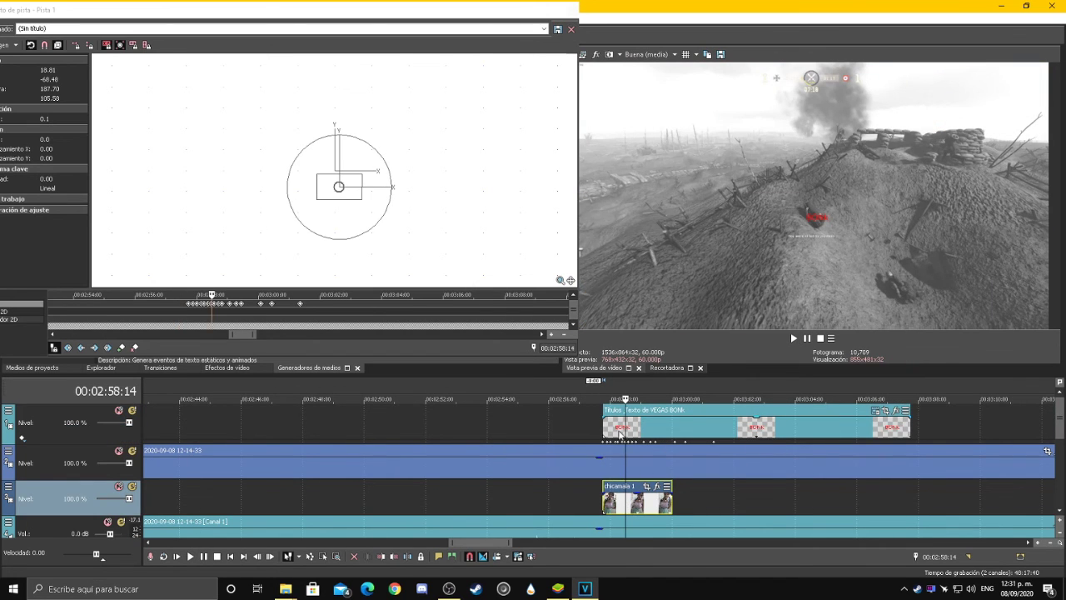
pyautogui.click(610, 430)
pyautogui.click(188, 303)
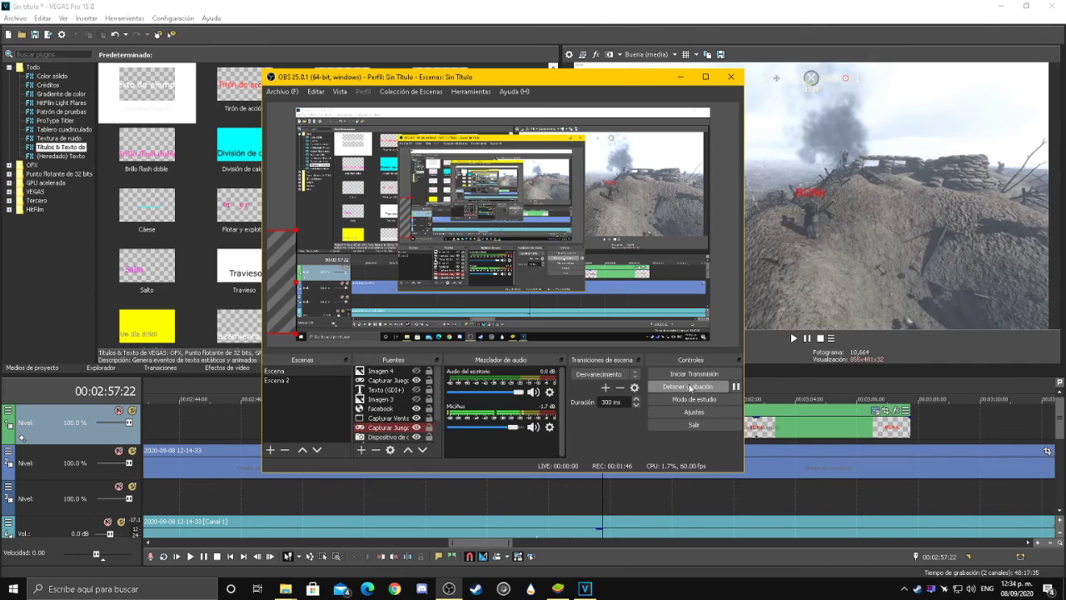
# Switch to OBS and stop the screen recording
pyautogui.click(690, 388)
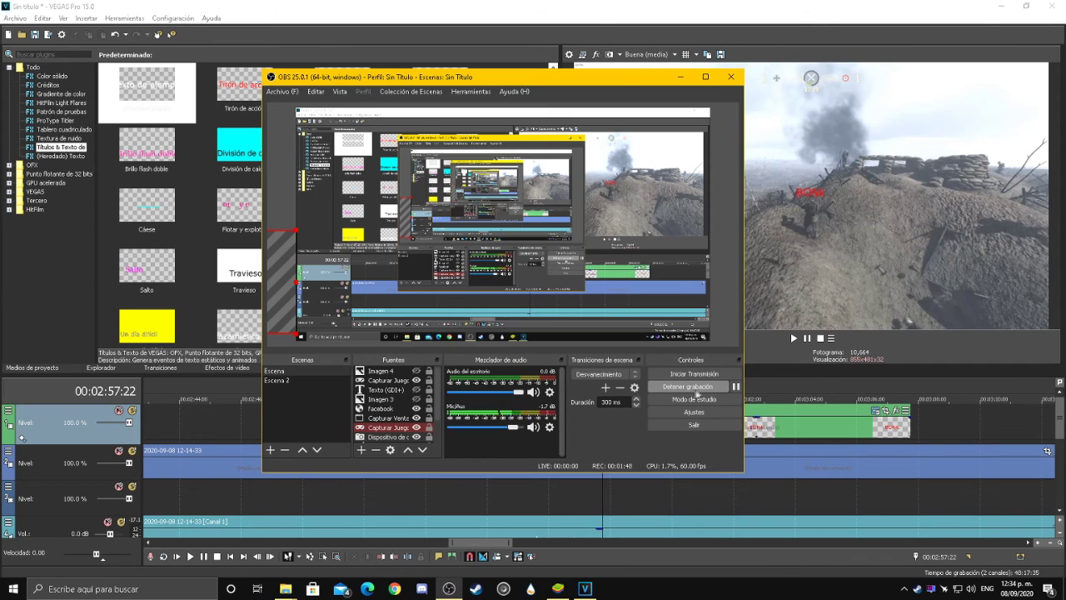